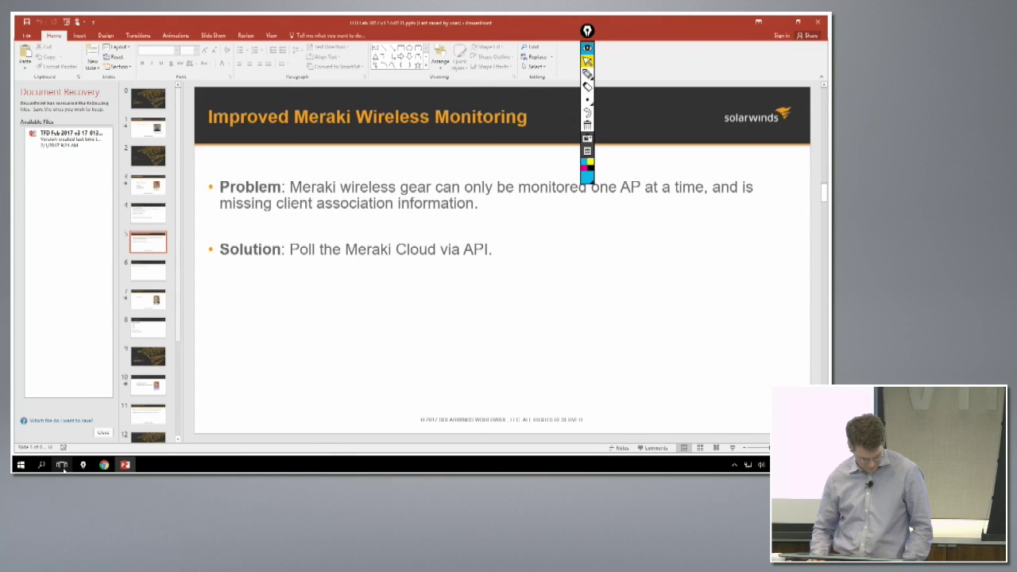
- Switch to the browser and open the Wireless network dashboard on the Orion server that is signed in as admin
click(103, 464)
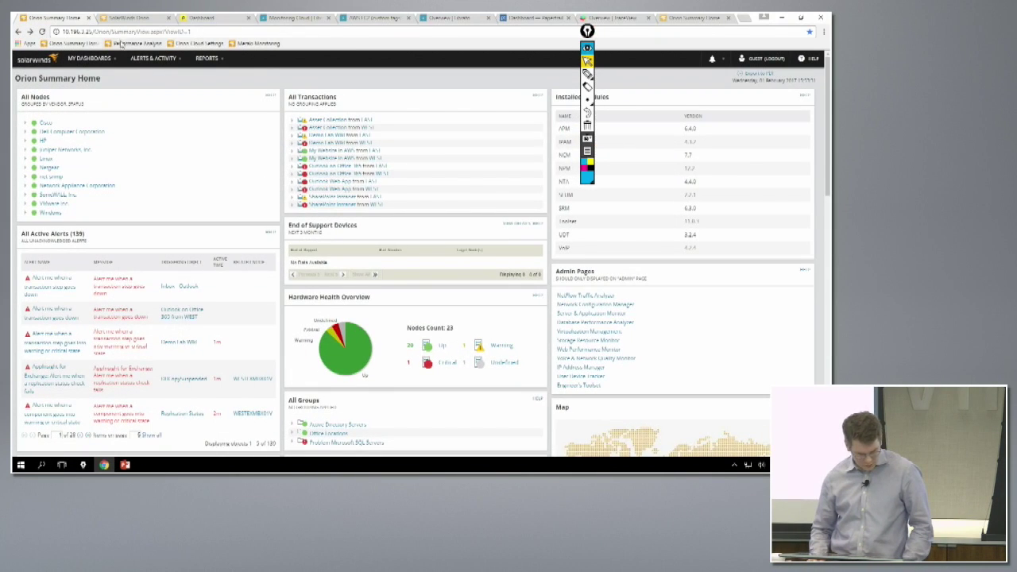
click(131, 18)
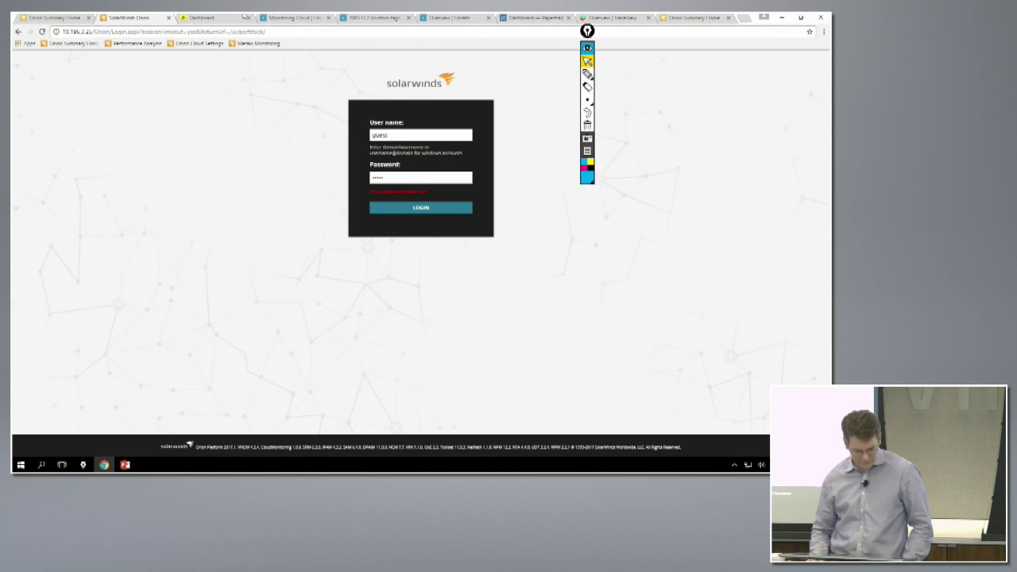
click(715, 17)
mouse_move(72, 70)
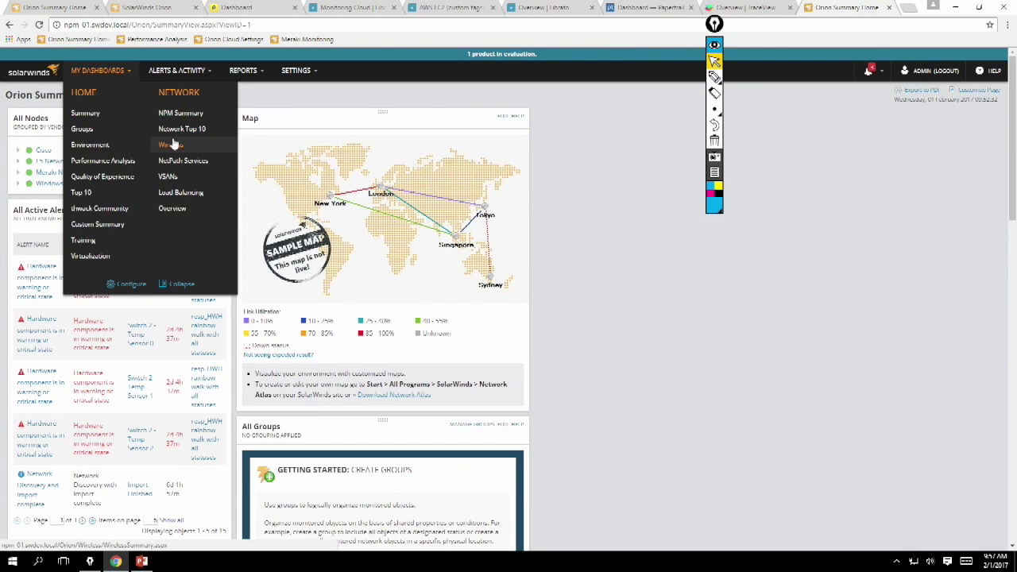
click(172, 144)
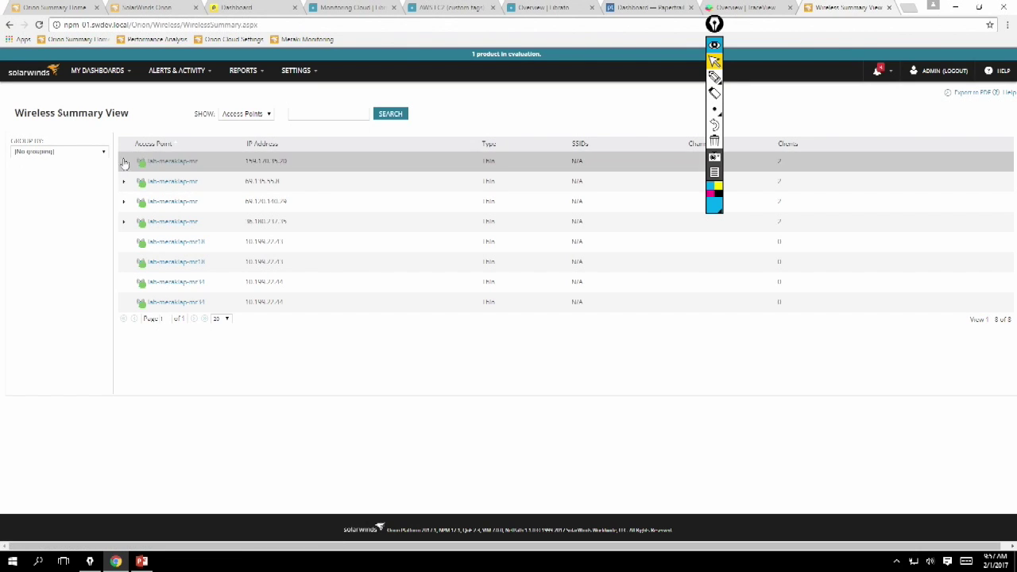
- Keep the list showing Access Points and expand the first access point to examine its connected clients
click(262, 117)
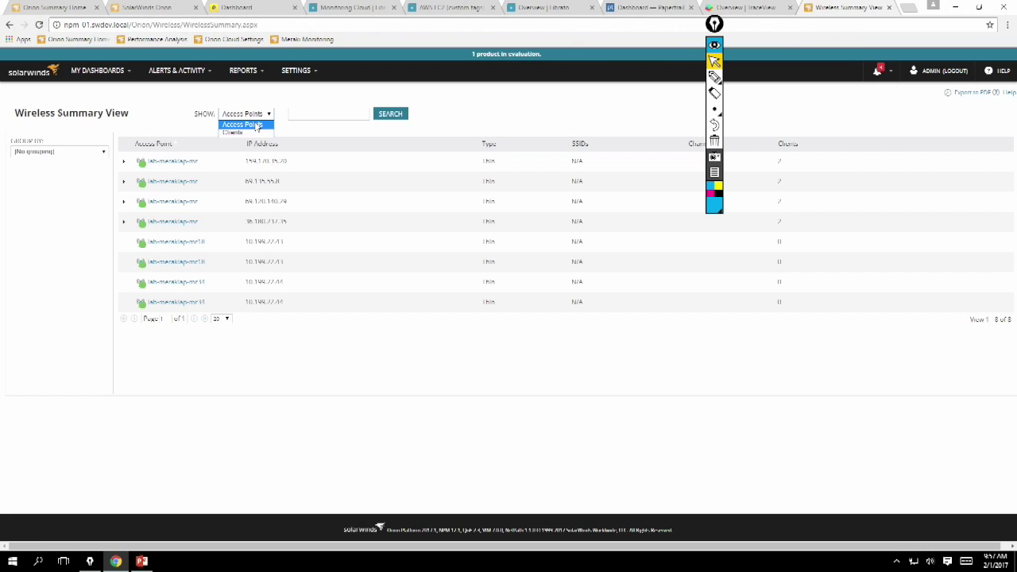
click(259, 115)
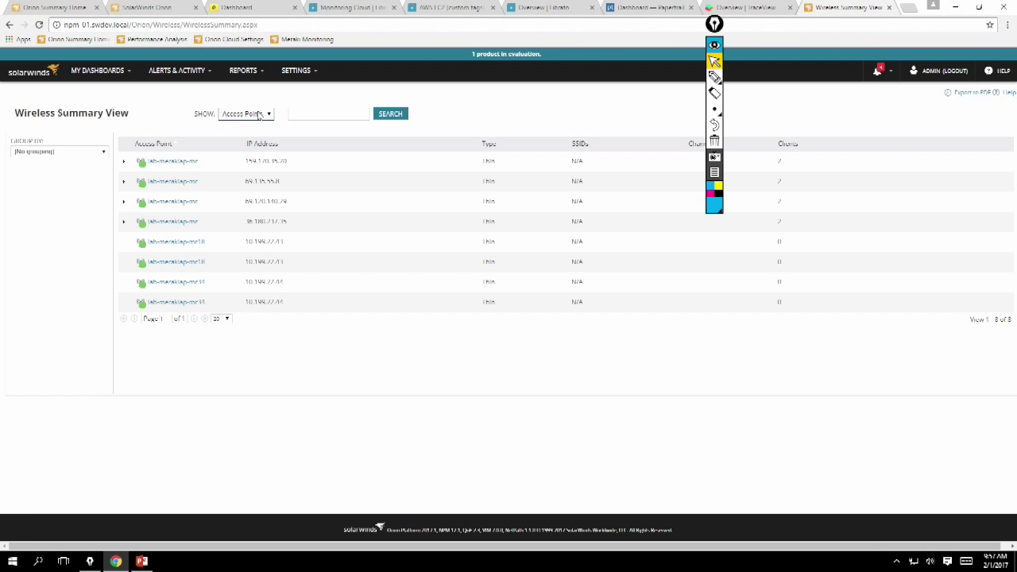
click(124, 162)
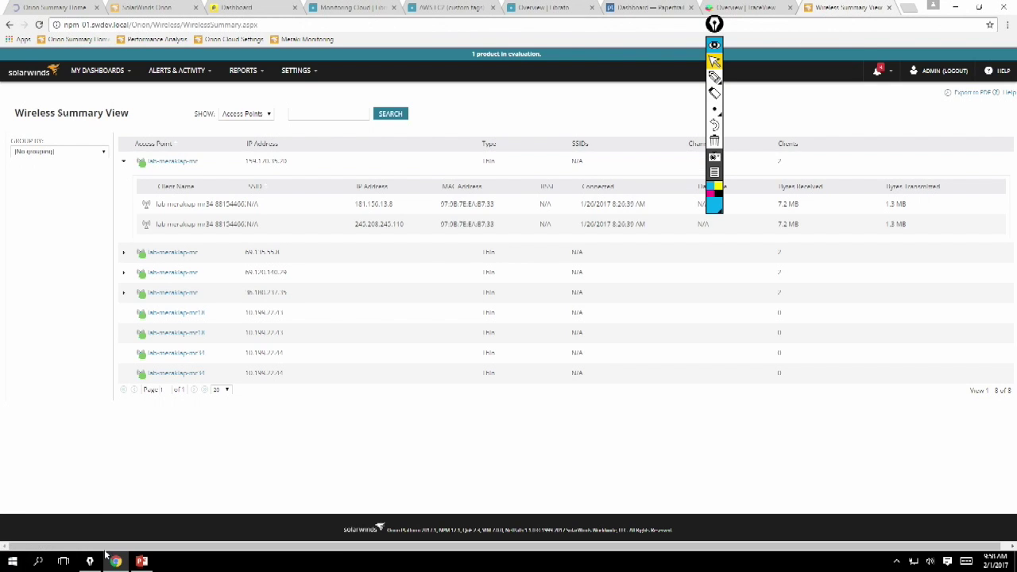
- Close the Wireless Summary View page, return to the guest Orion Summary Home page and move the floating annotation toolbar off the dashboard content
click(142, 561)
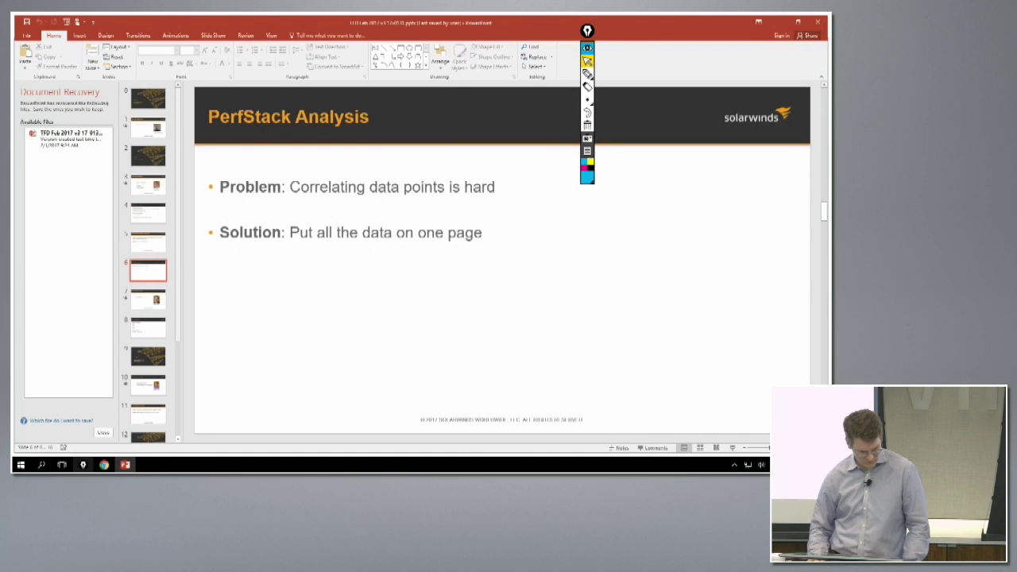
click(104, 465)
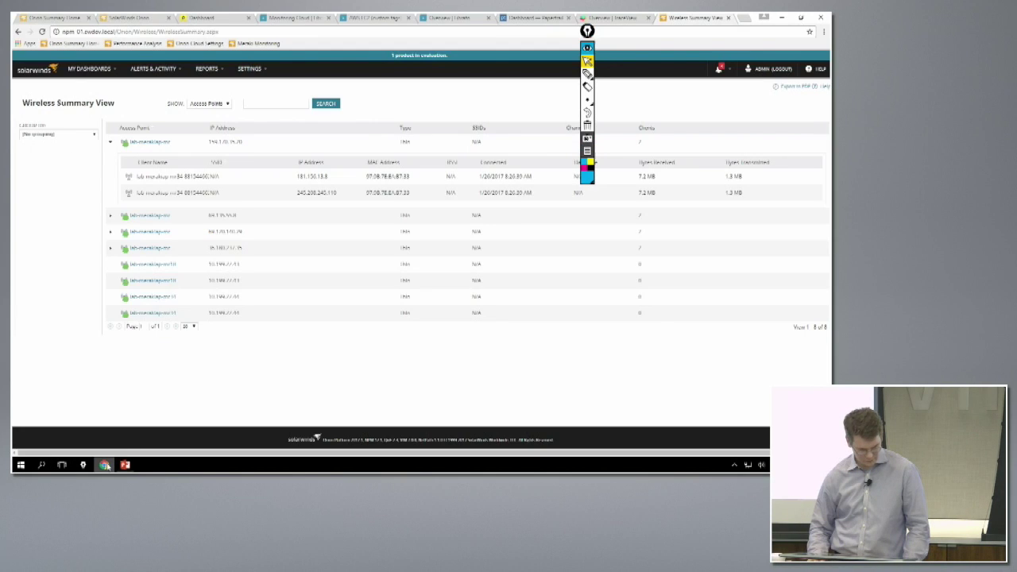
click(52, 16)
click(728, 17)
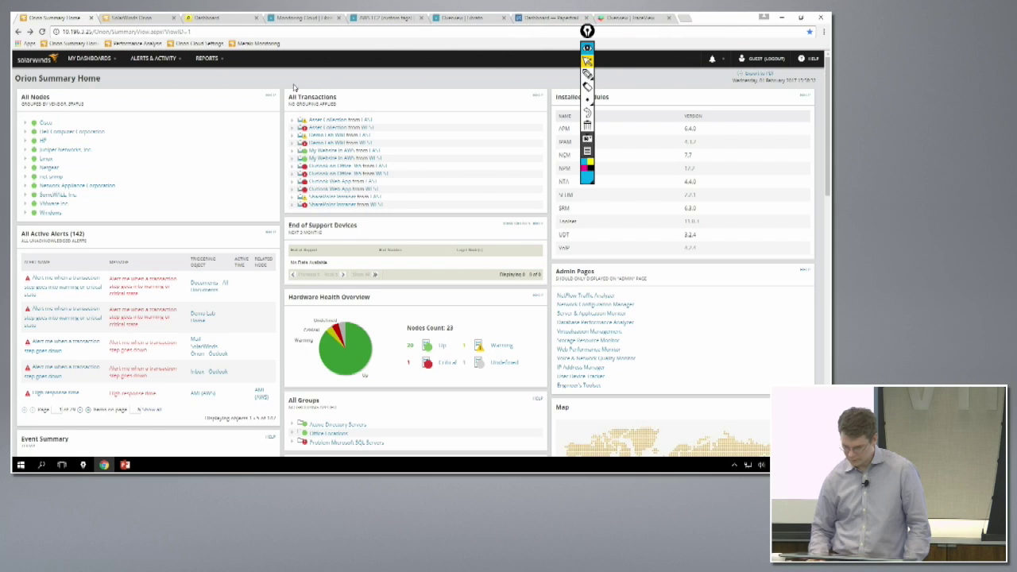
drag(588, 32, 820, 26)
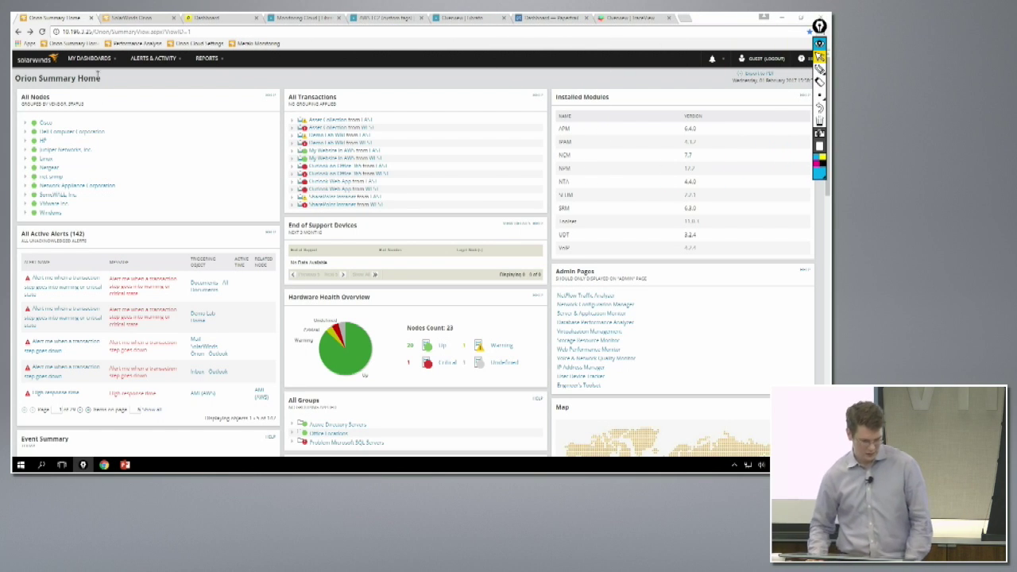
- Open the Performance Analysis page from the Home group of dashboards
mouse_move(96, 62)
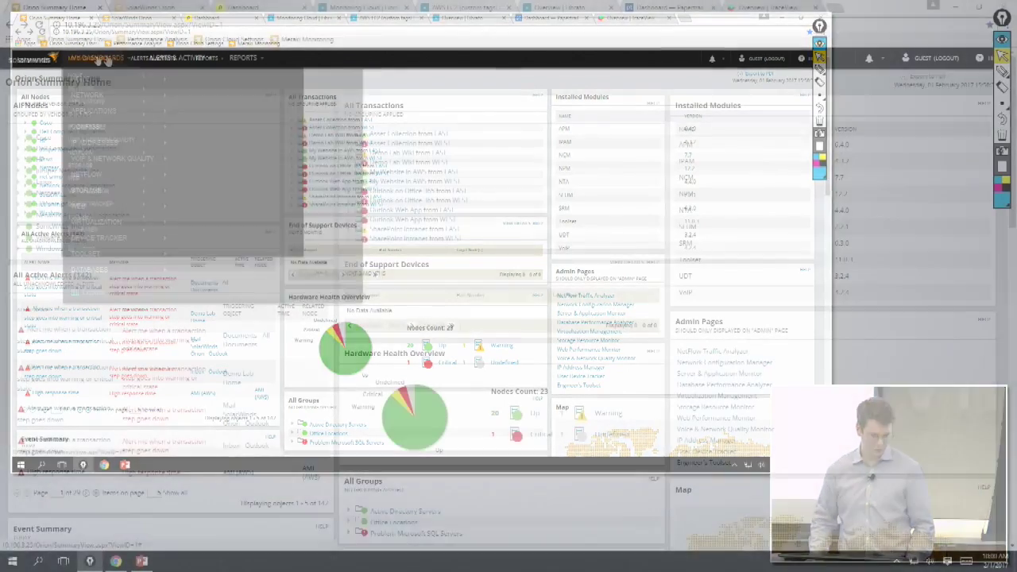
mouse_move(98, 60)
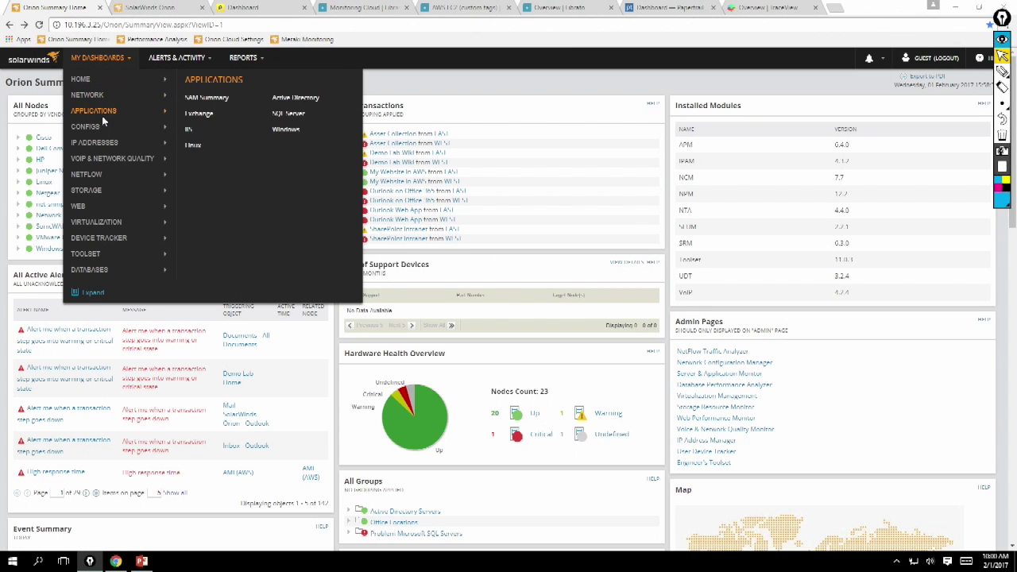
mouse_move(101, 130)
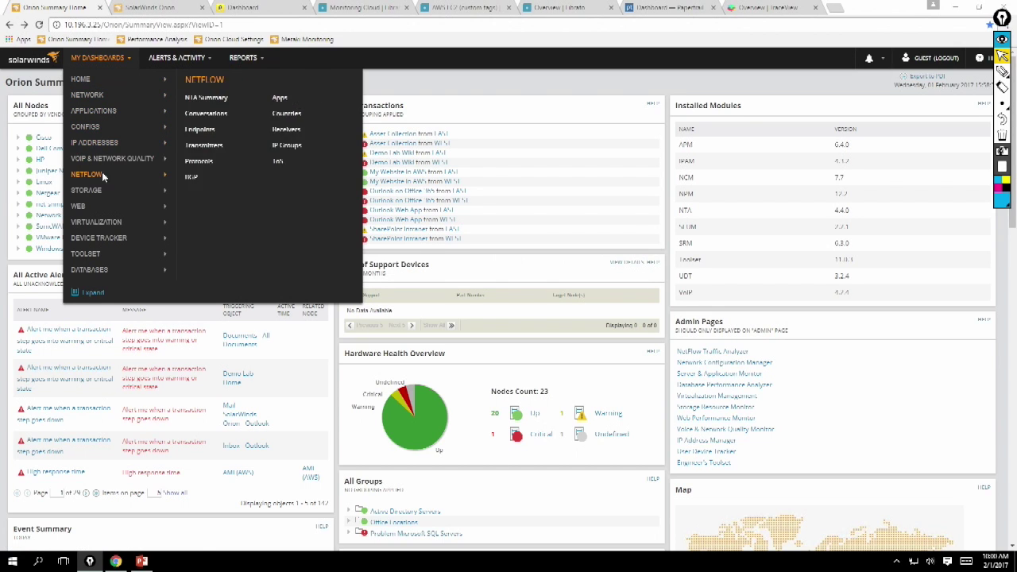
mouse_move(103, 107)
mouse_move(103, 83)
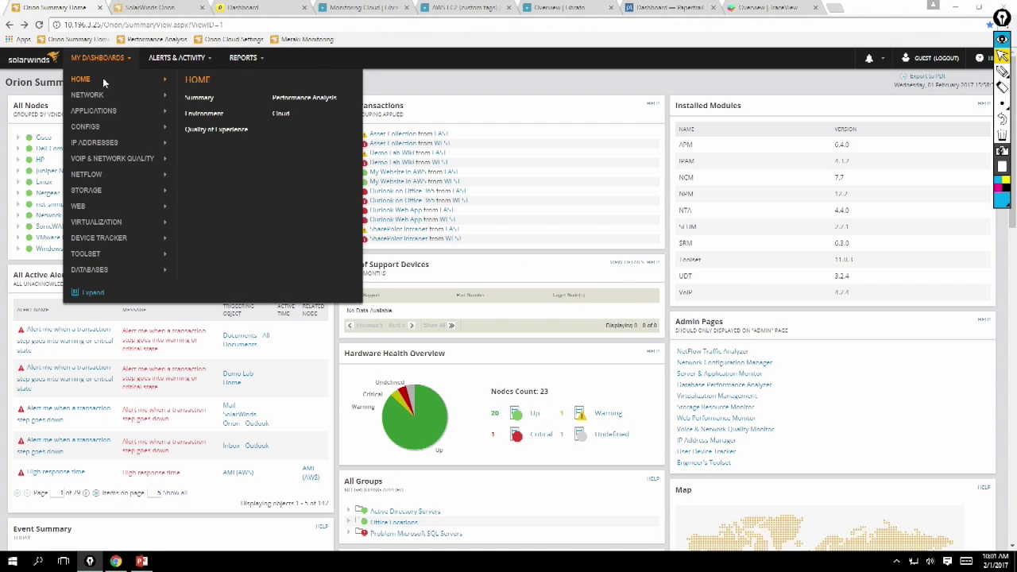
click(346, 103)
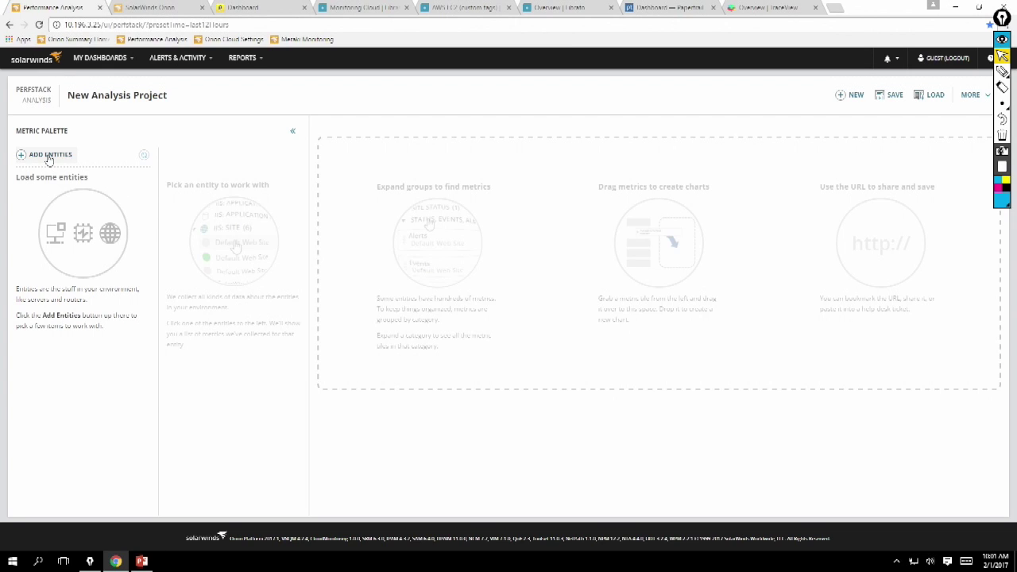
- Search the available entities for "westweb01" and add both WESTWEB01v entries to the metric palette
click(48, 156)
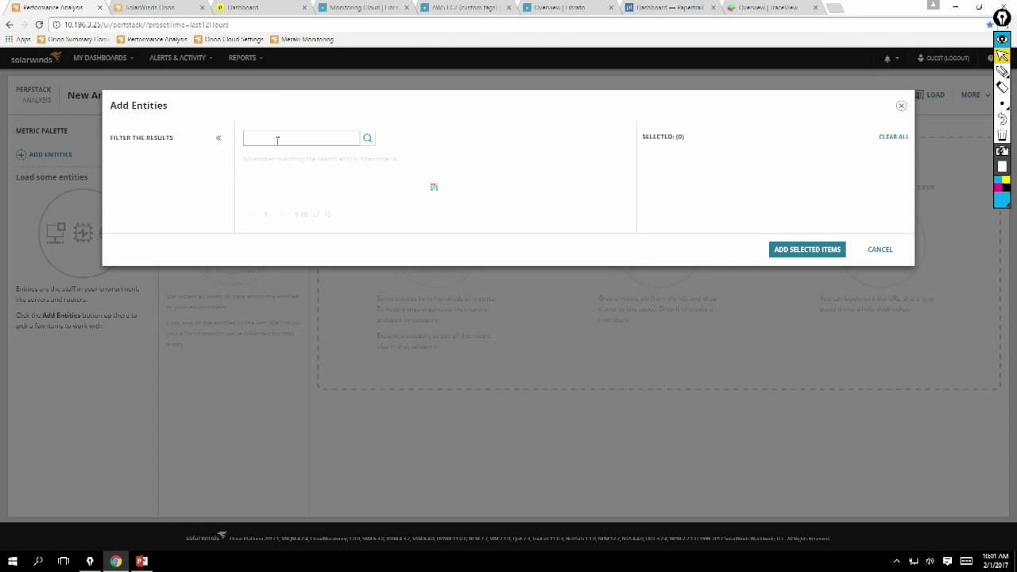
text(west)
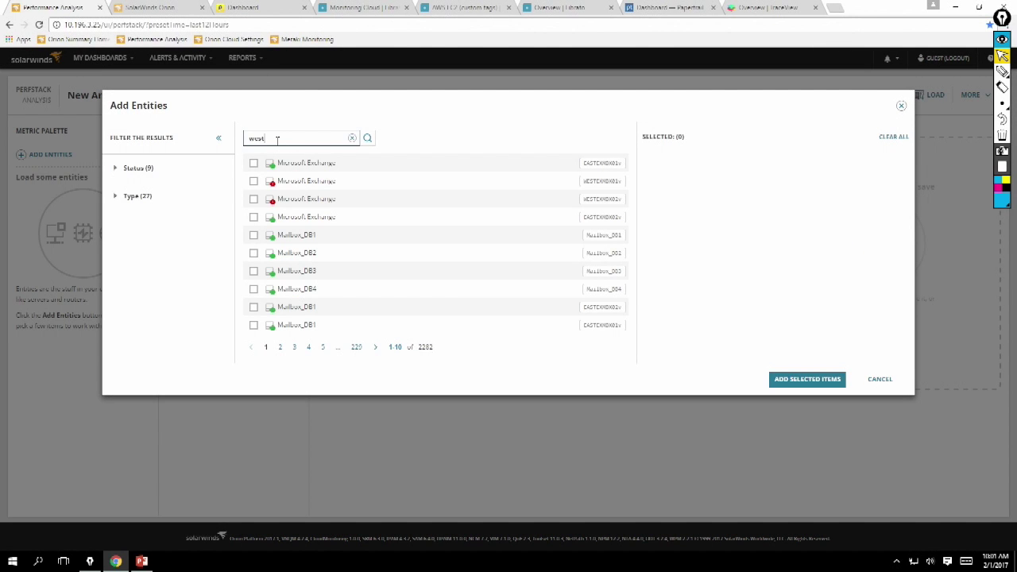
text(web01)
click(368, 139)
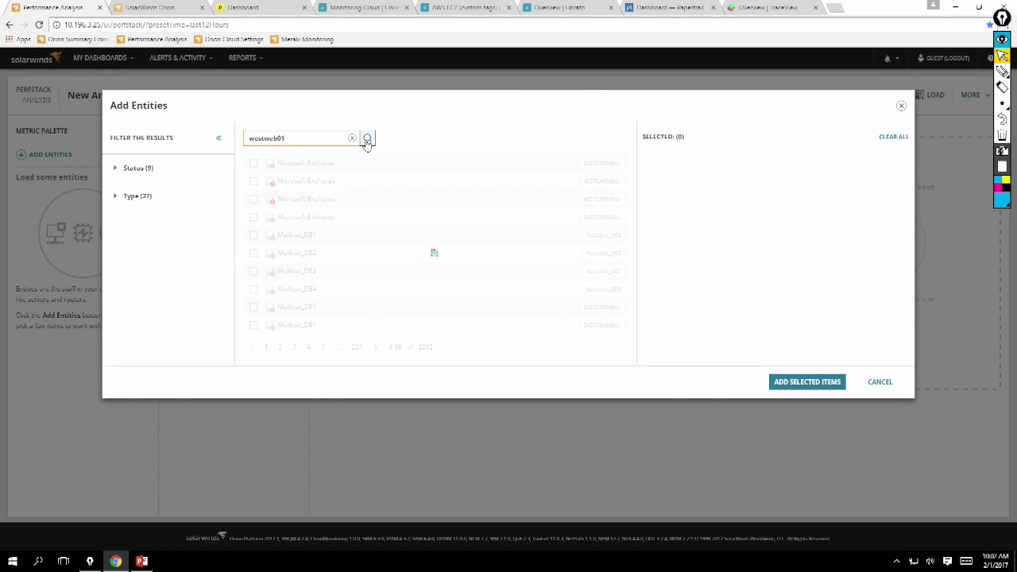
click(254, 163)
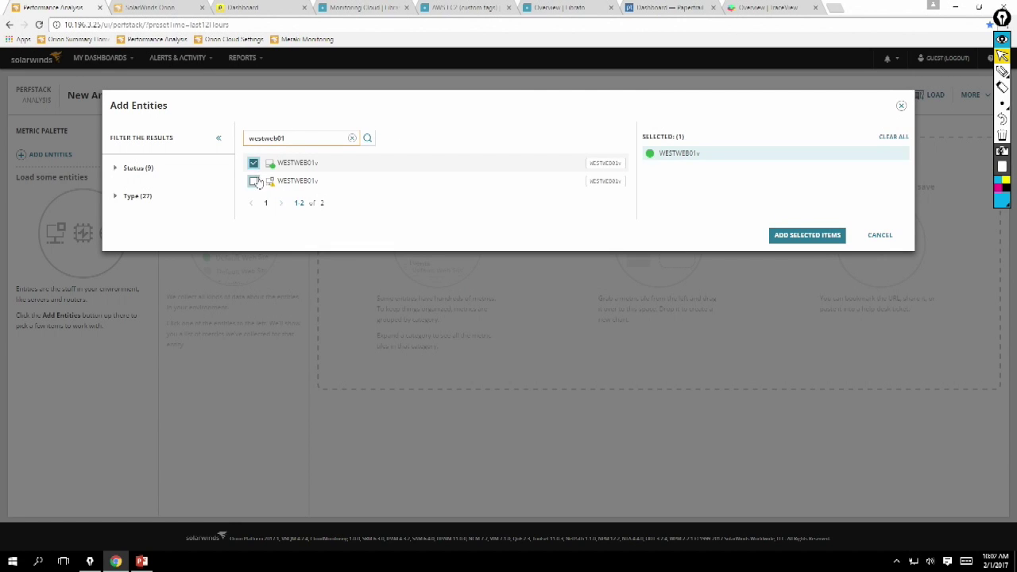
click(254, 181)
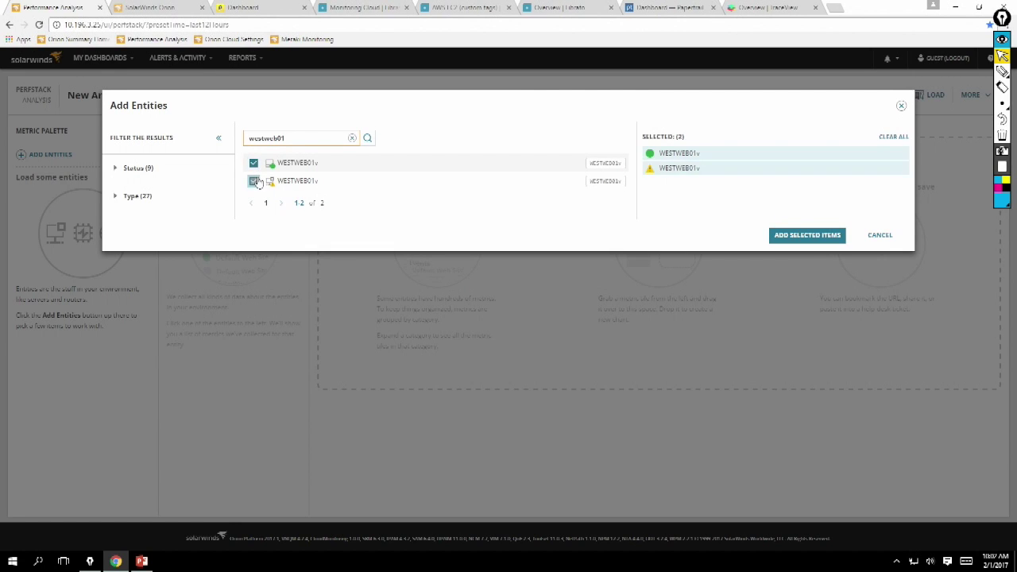
click(806, 235)
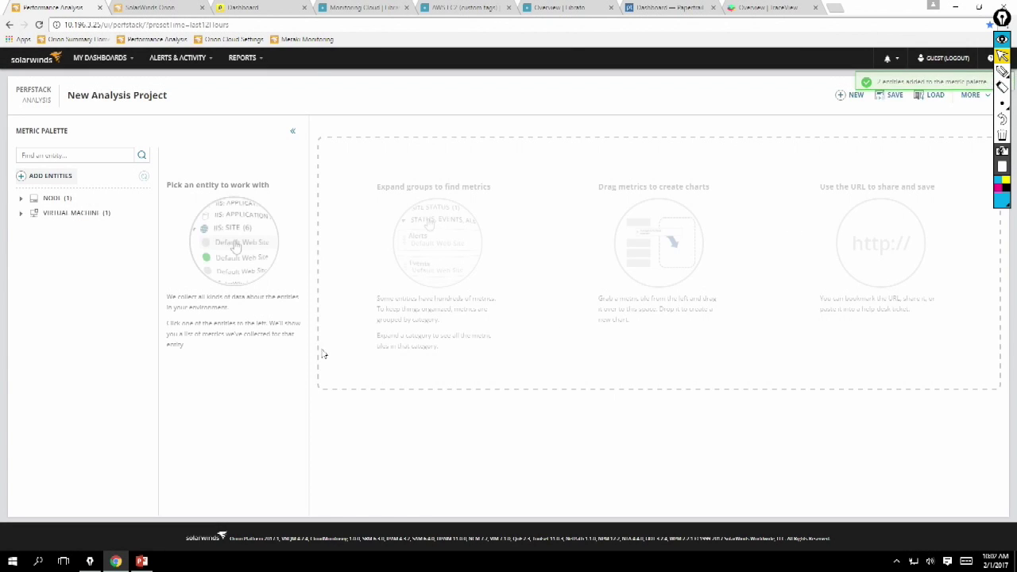
- Expand the Node and Virtual Machine groups and chart the WESTWEB01v node's Average Response Time metric
click(23, 199)
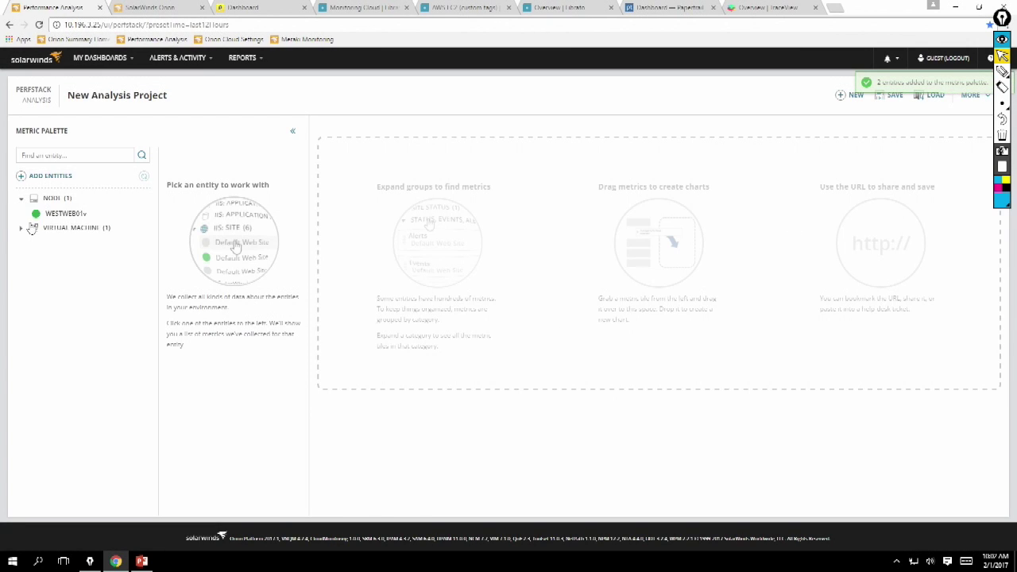
click(22, 228)
click(50, 213)
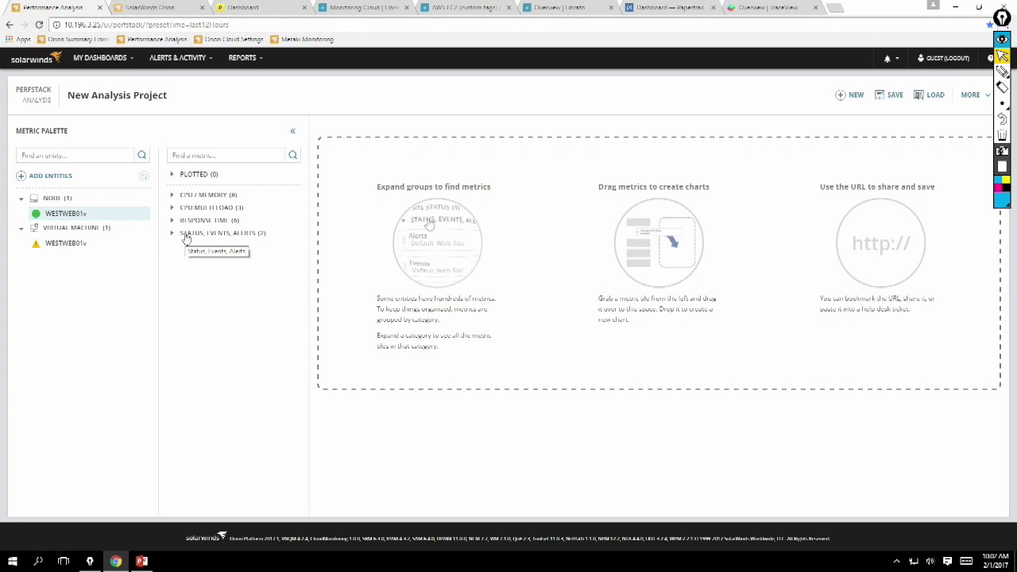
mouse_move(251, 55)
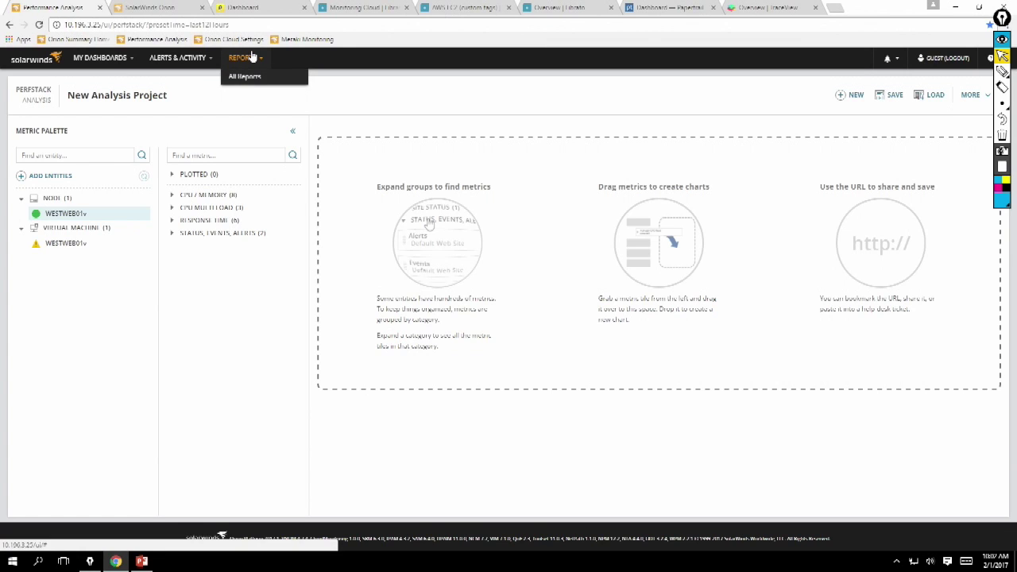
click(172, 220)
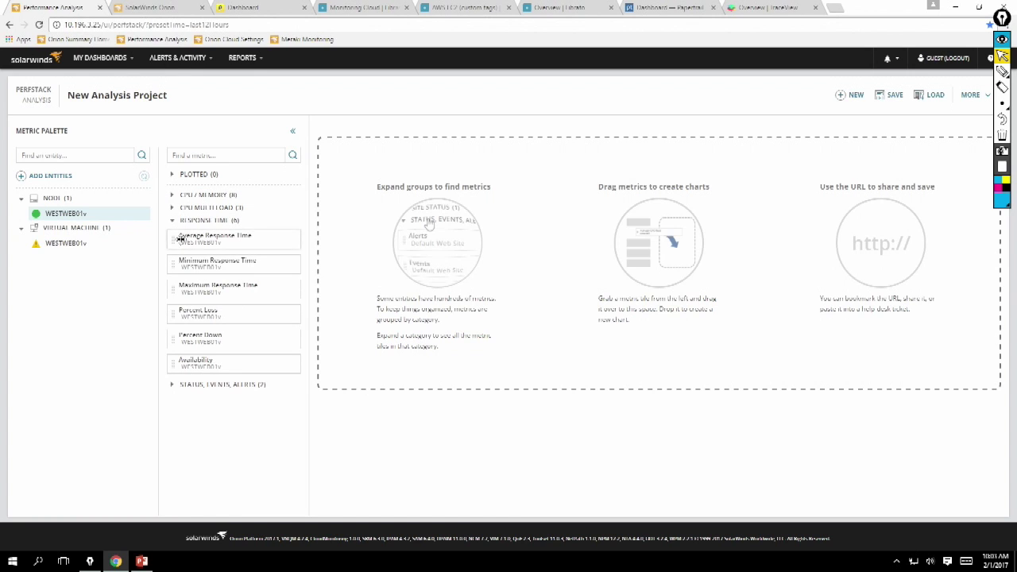
drag(191, 246, 502, 236)
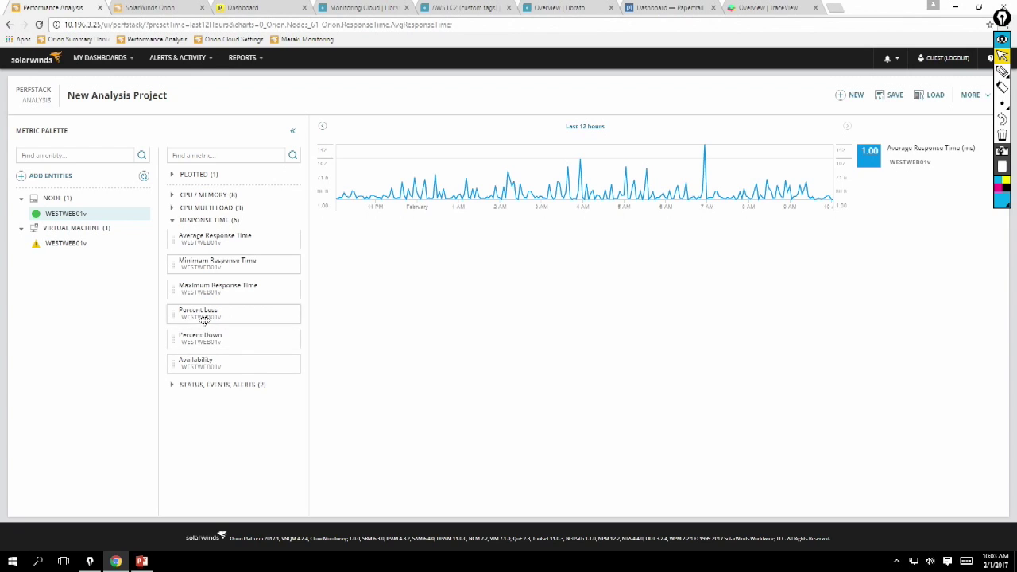
- Add the WESTWEB01v node's Percent Loss to the same chart and set the time range to Last 24 hours
drag(201, 312, 443, 229)
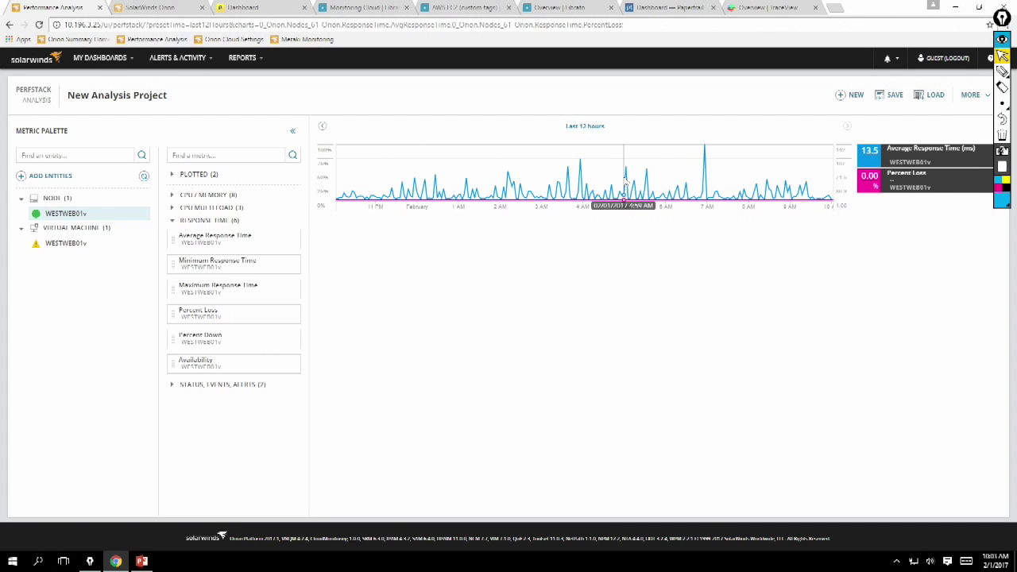
click(603, 128)
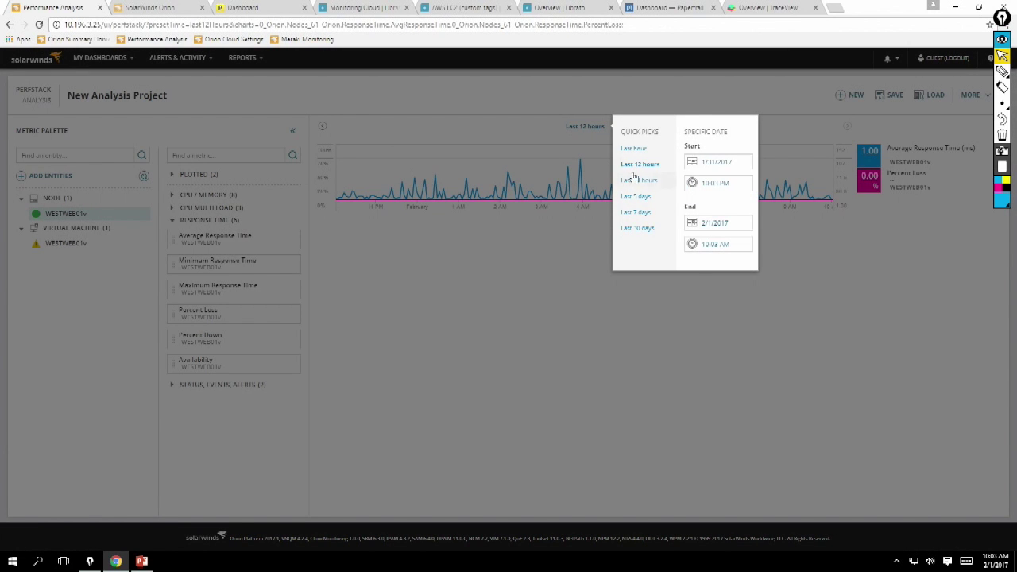
click(647, 180)
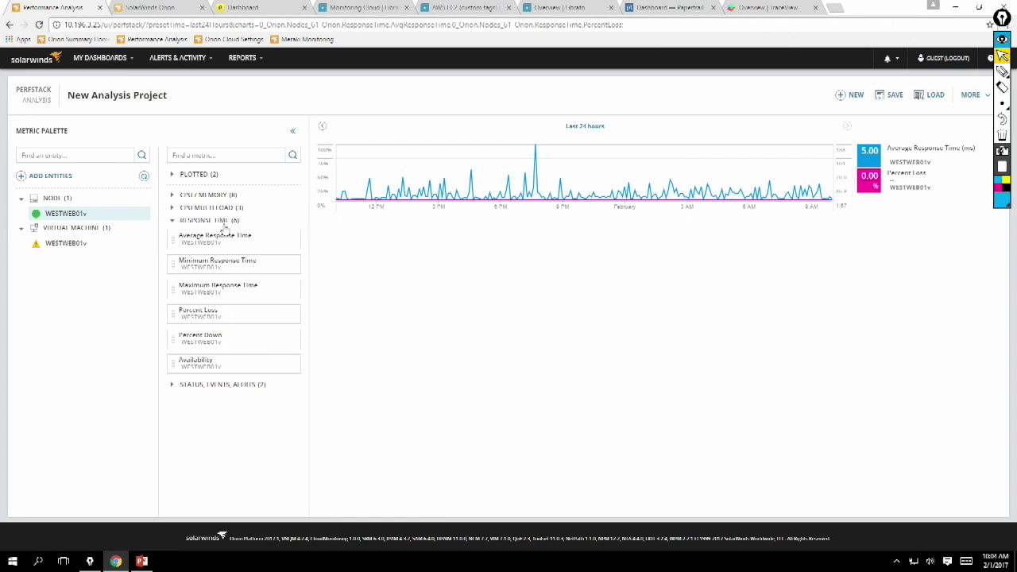
- Search the available entities for "WAN" and add EAST 2821 WAN to the metric palette
click(67, 159)
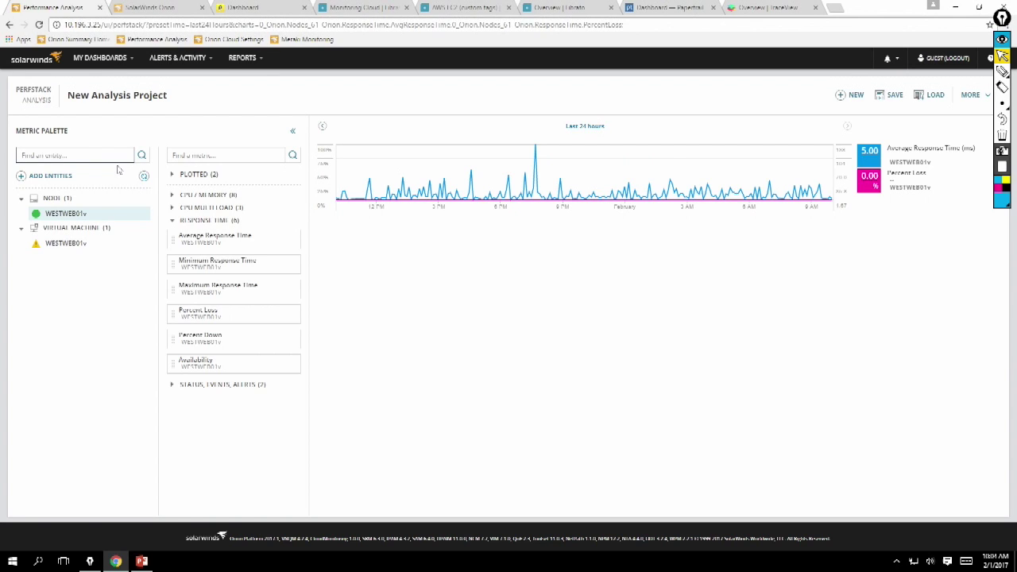
click(47, 176)
click(255, 139)
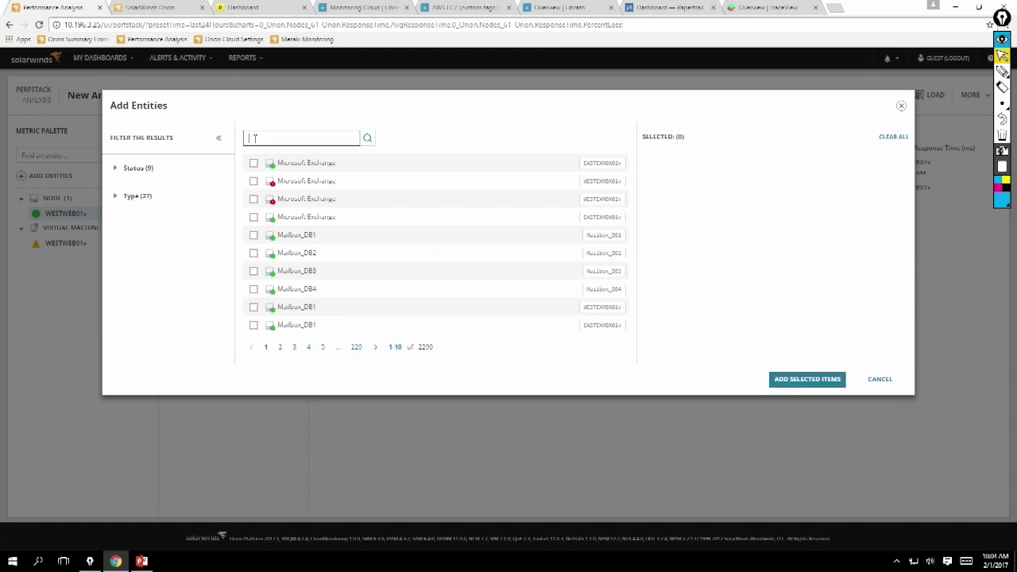
text(WAN)
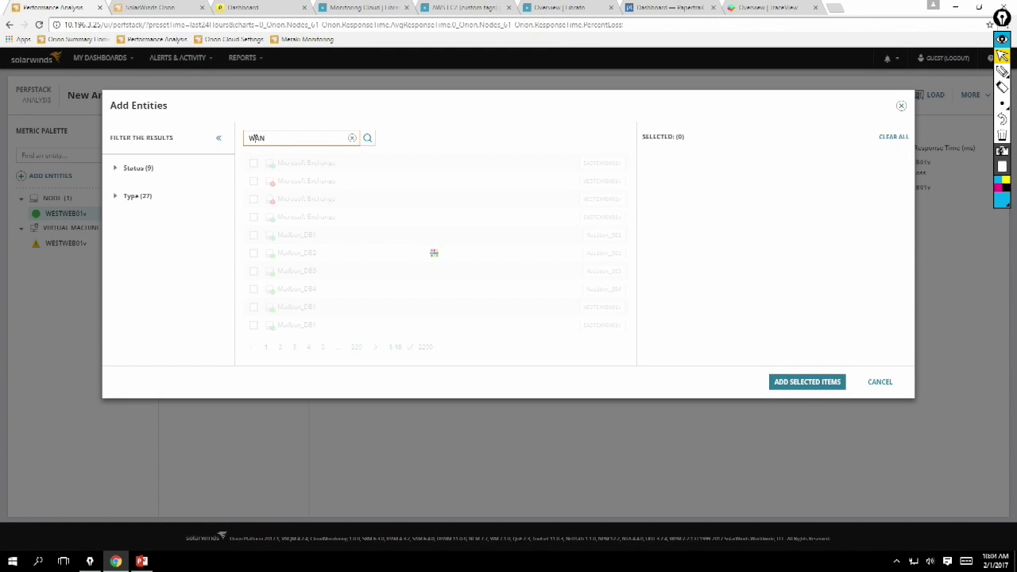
click(254, 163)
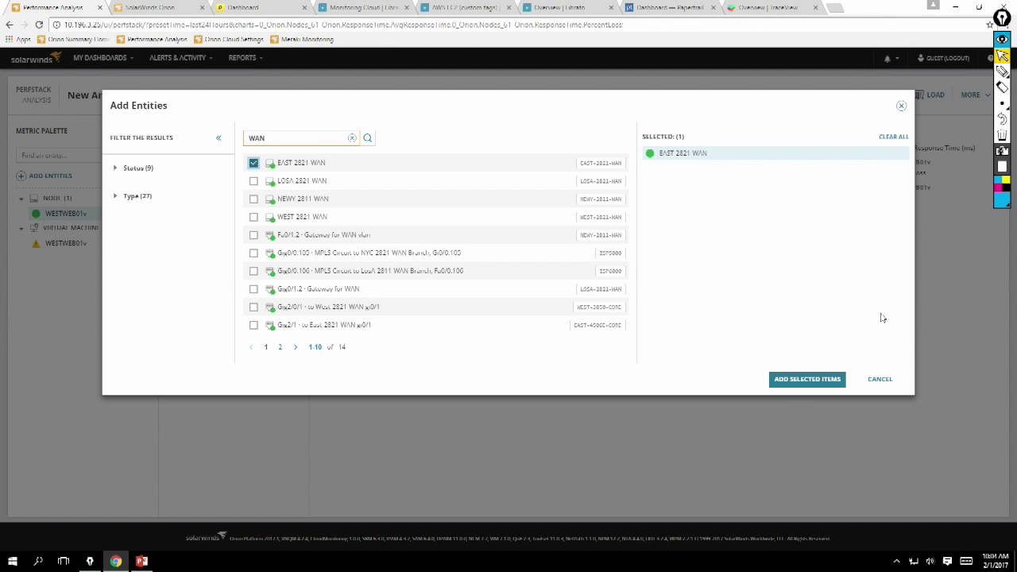
click(806, 379)
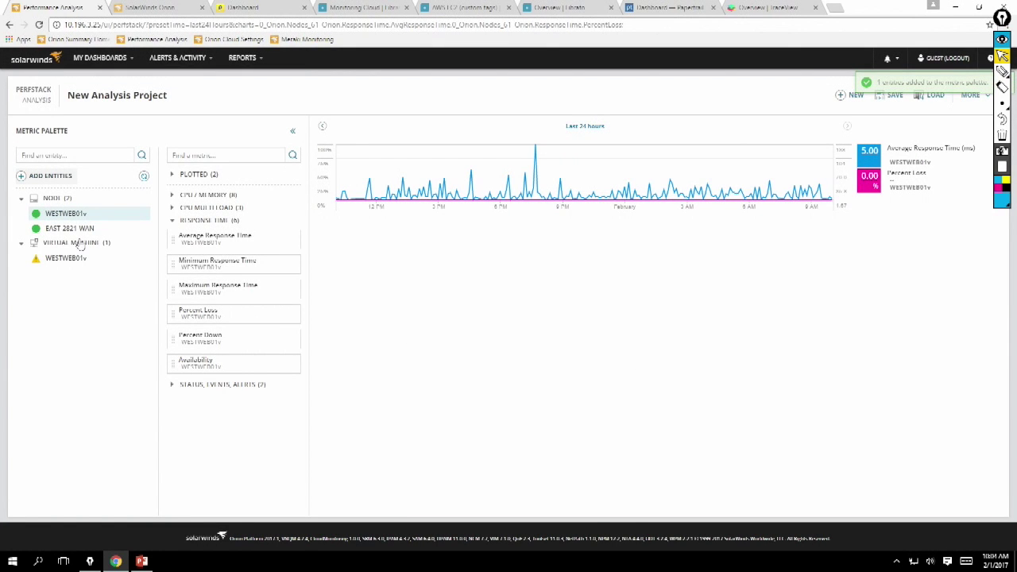
- Add all entities related to EAST 2821 WAN to the metric palette and expand the Interface group
click(81, 228)
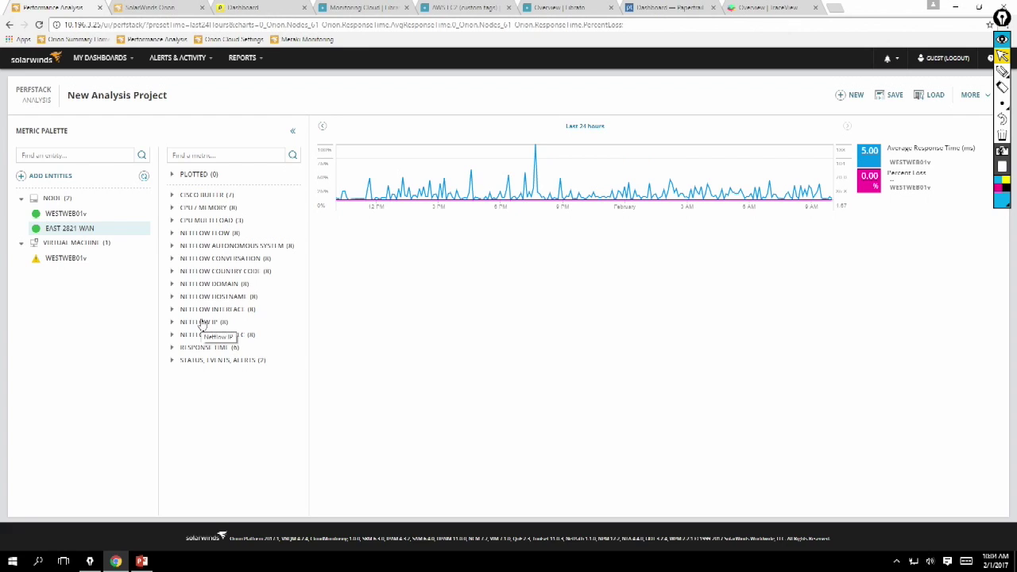
mouse_move(135, 259)
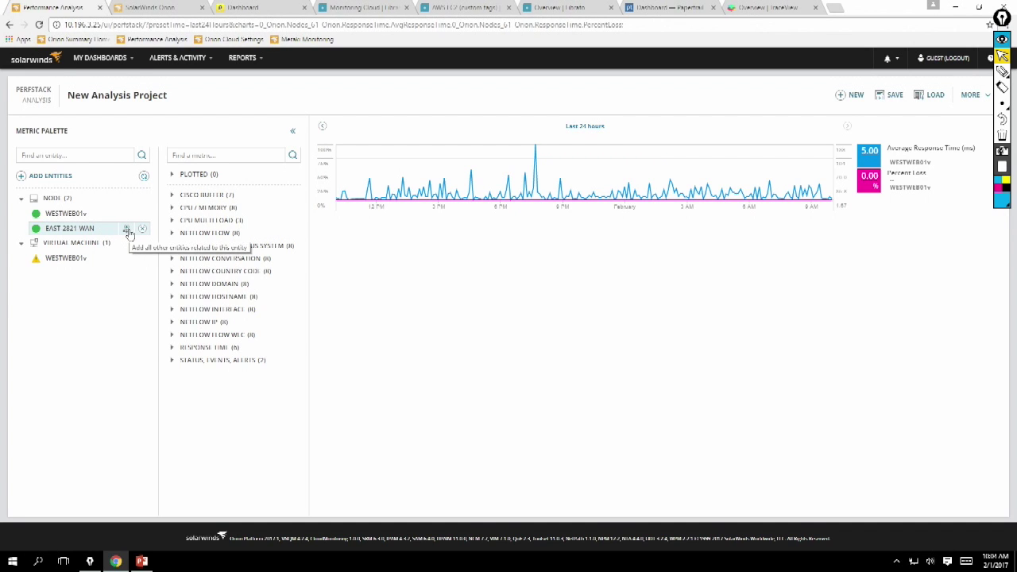
click(128, 229)
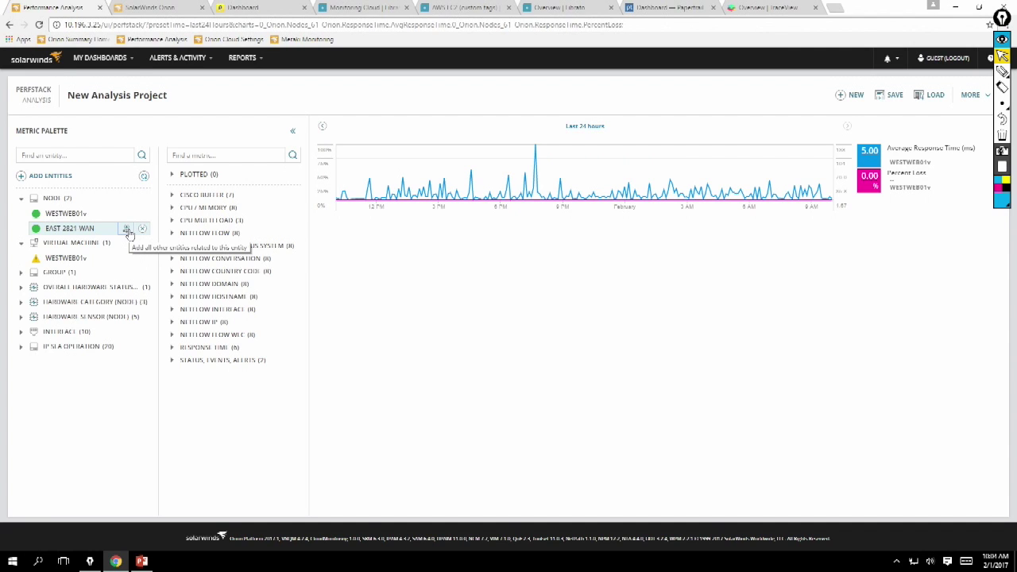
click(21, 333)
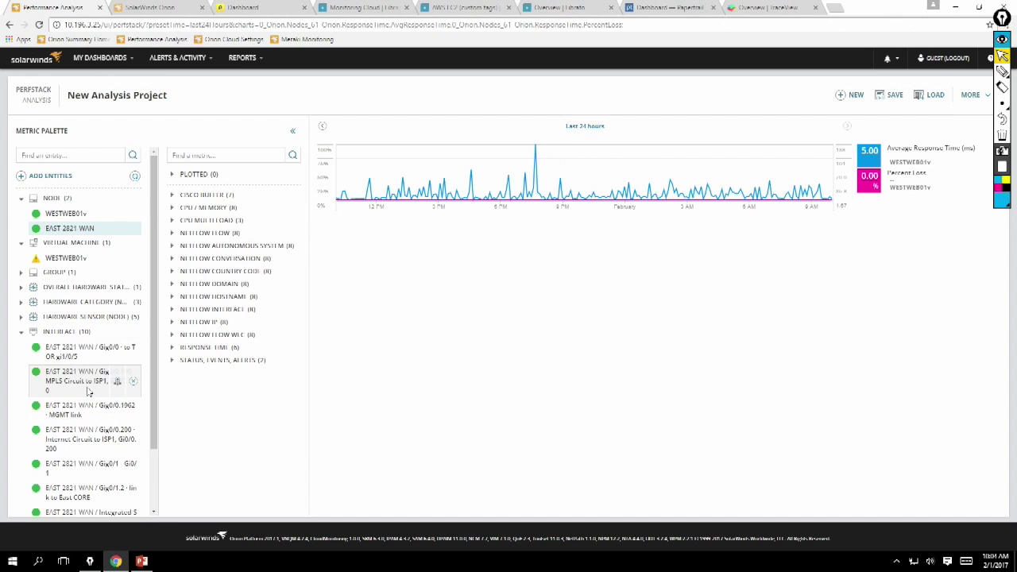
- Chart Transmit Percent Utilization and Received Percent Utilization for the Gig0/0.100 MPLS Circuit to ISP1 interface in two separate charts
click(85, 388)
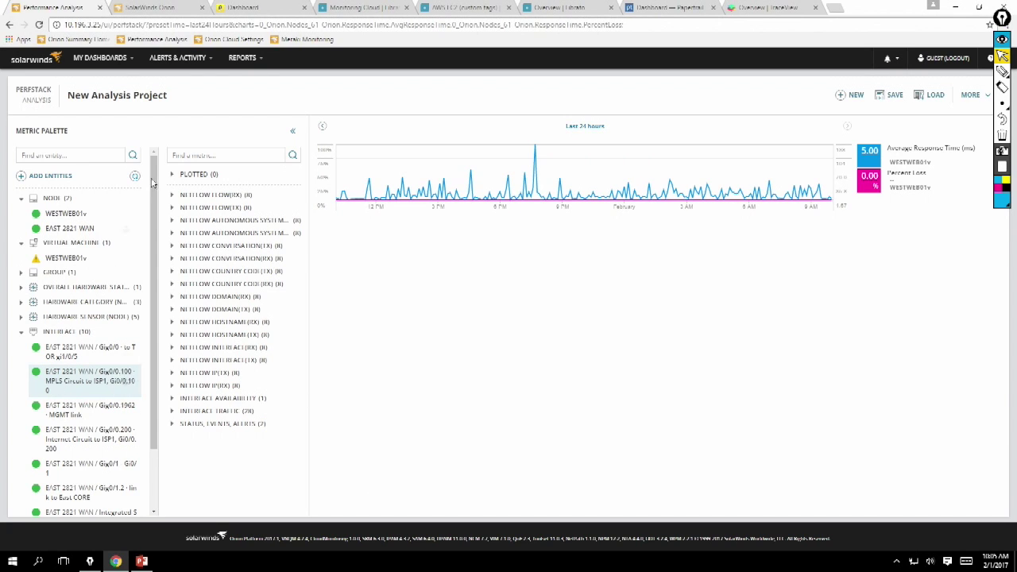
click(172, 412)
scroll(194, 421, down, 5)
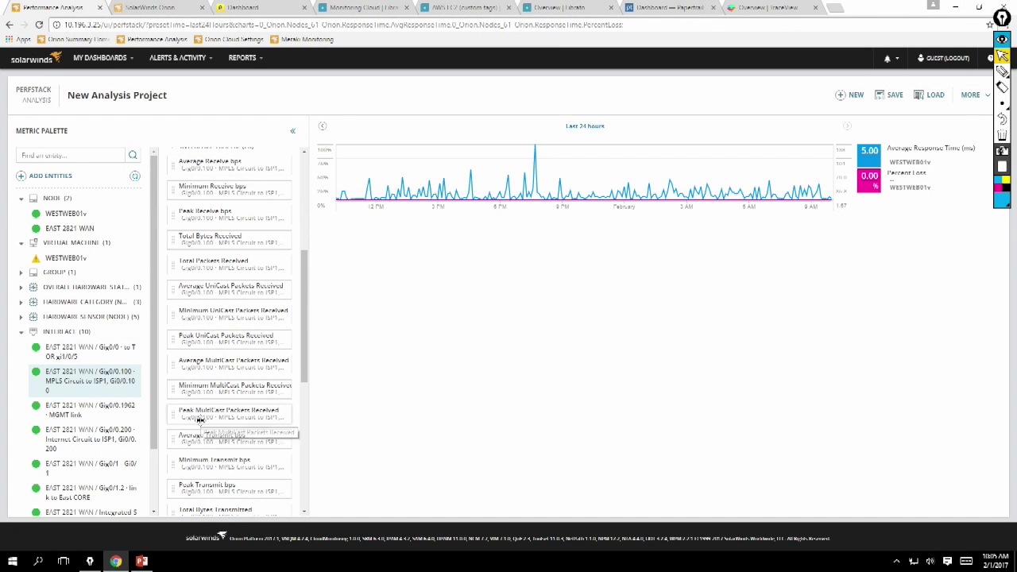
scroll(199, 421, down, 10)
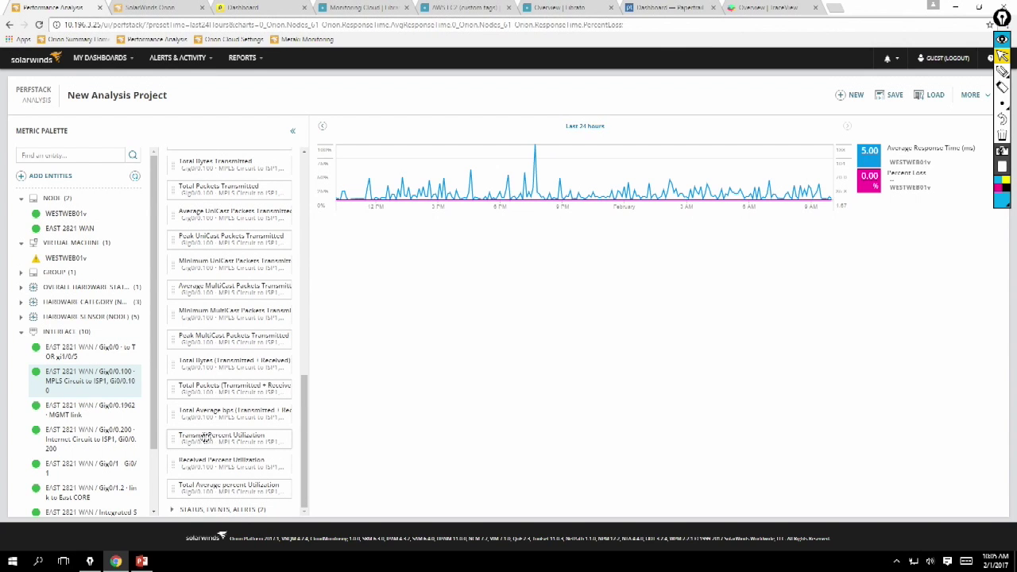
drag(206, 442, 556, 258)
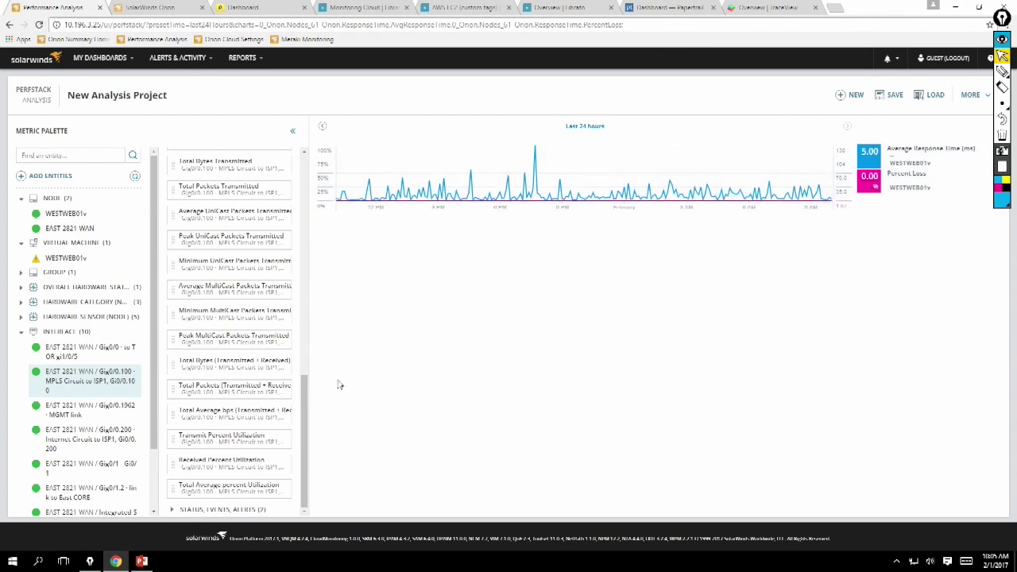
drag(196, 467, 506, 385)
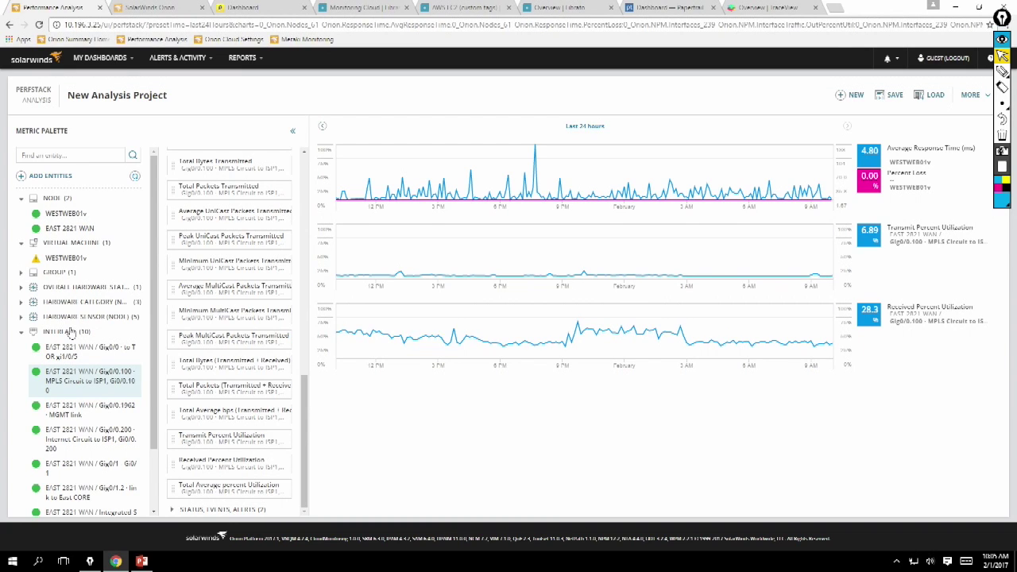
- Add the Gig0/0 to TOR gi1/0/5 interface's Receive Percent Errors and Transmit Percent Errors to the matching Received and Transmit utilization charts
click(93, 352)
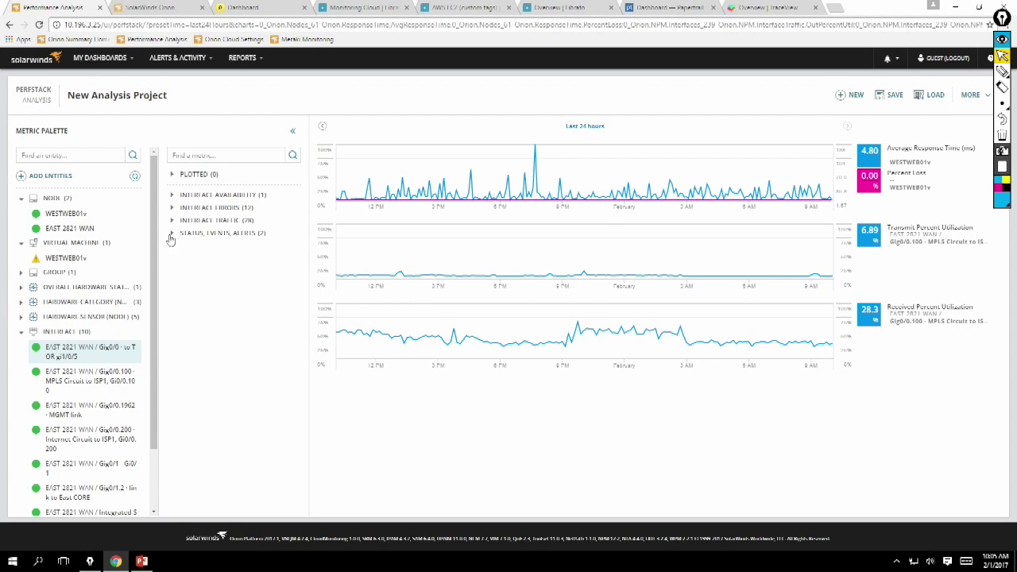
click(171, 208)
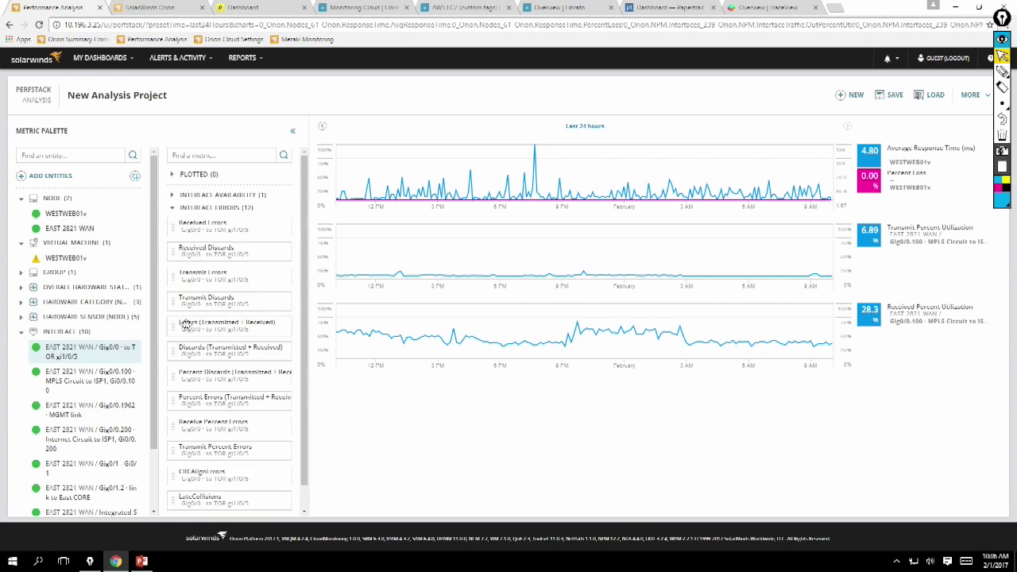
scroll(209, 378, down, 1)
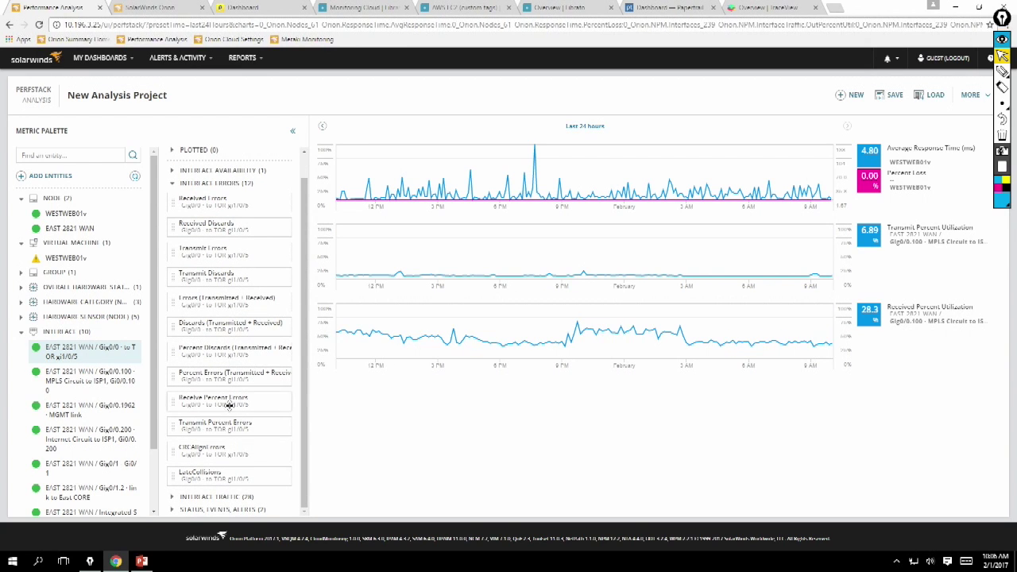
drag(229, 405, 469, 407)
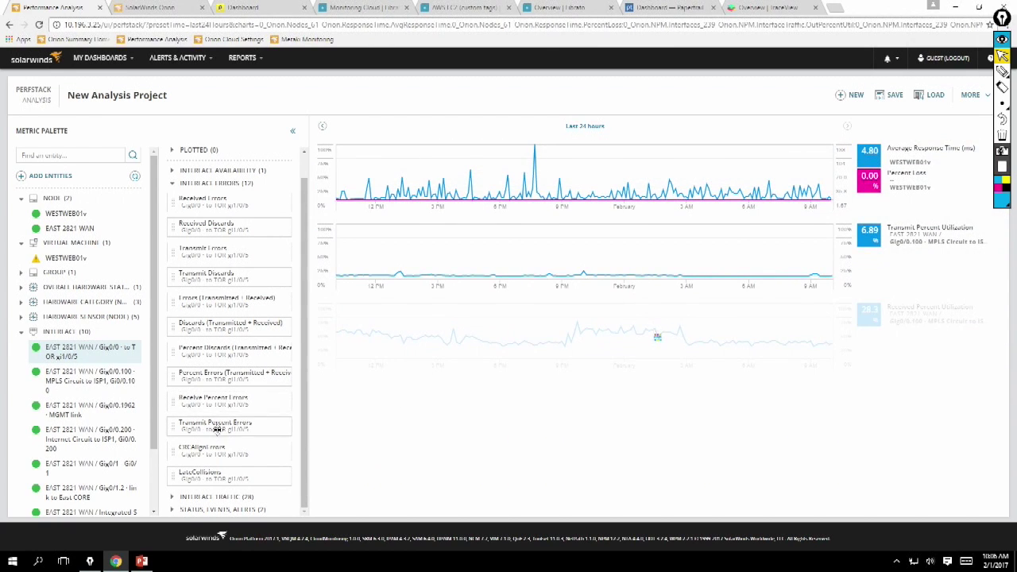
drag(216, 429, 426, 307)
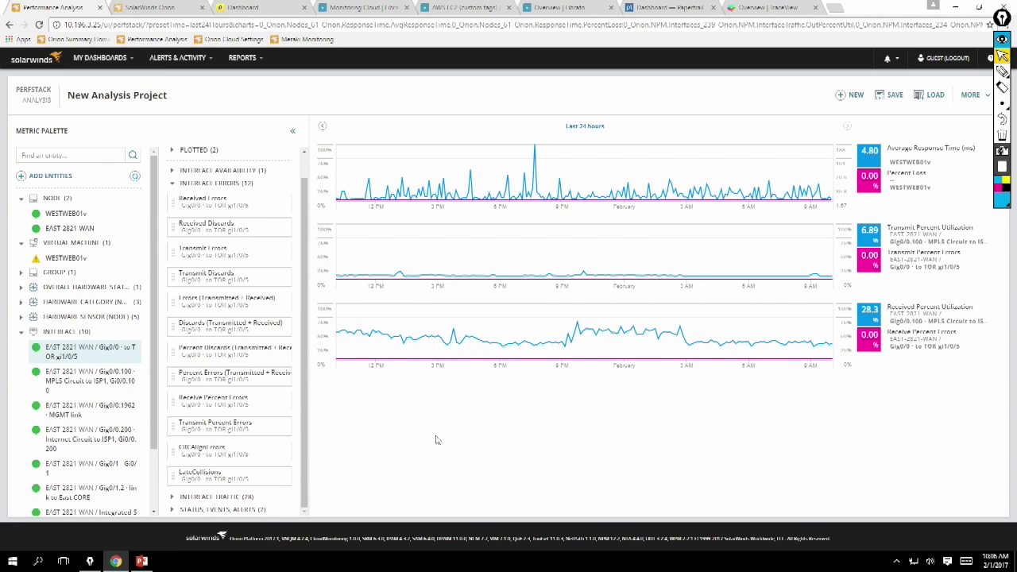
- Chart the WESTWEB01v node's Average CPU Load and Average Percent Memory Used together above the response time chart
click(76, 214)
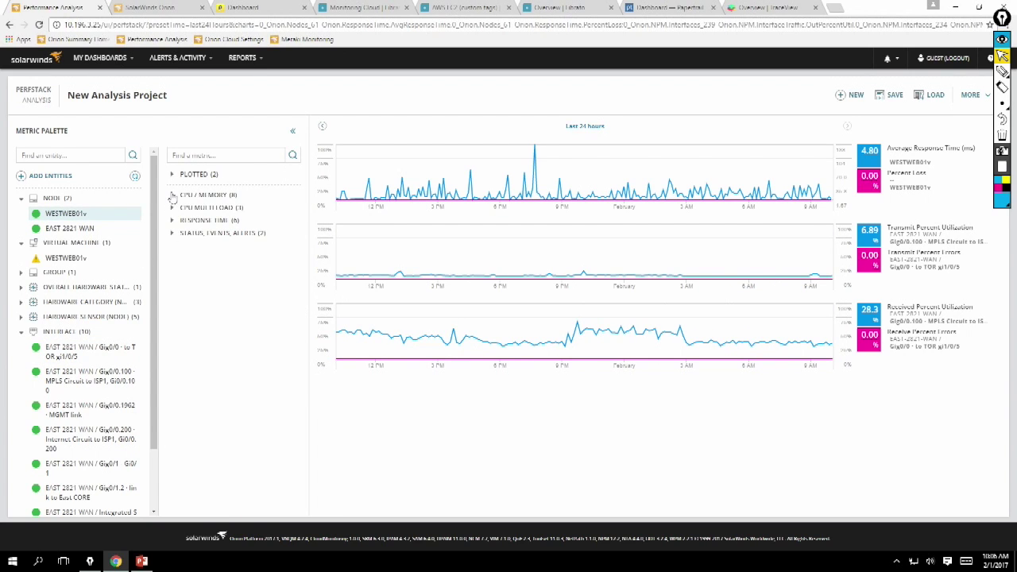
click(173, 196)
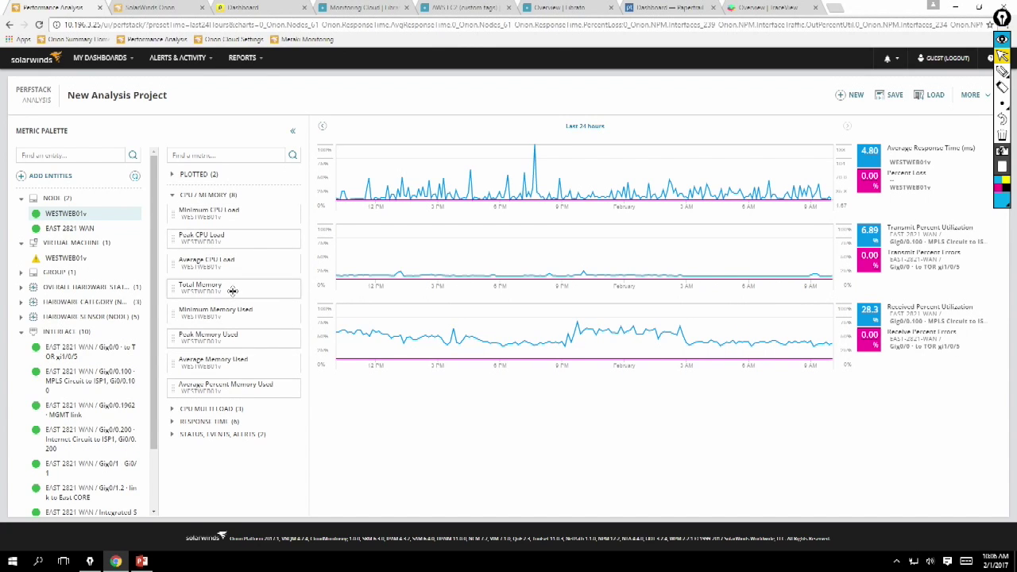
drag(231, 265, 569, 155)
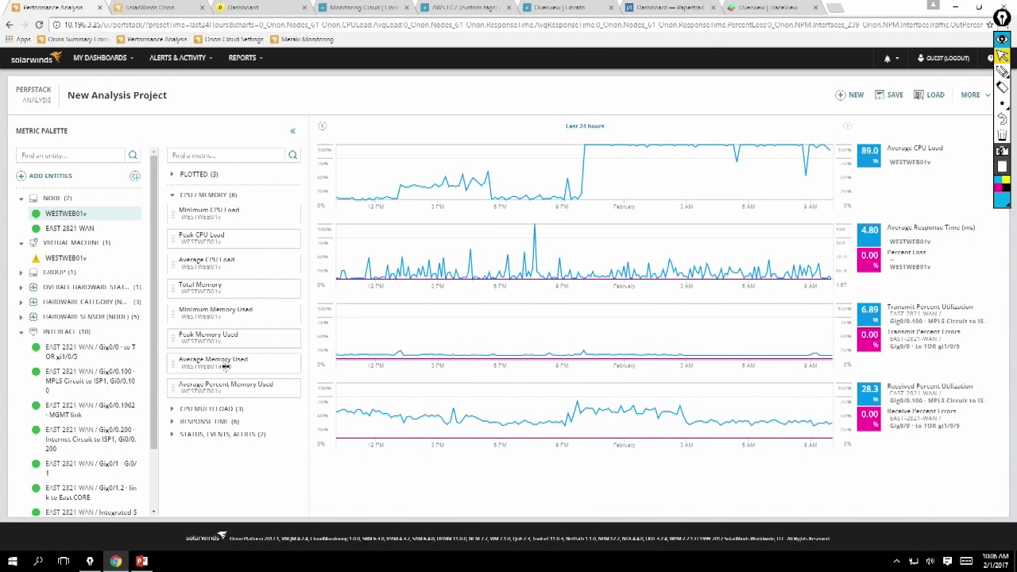
drag(226, 366, 658, 174)
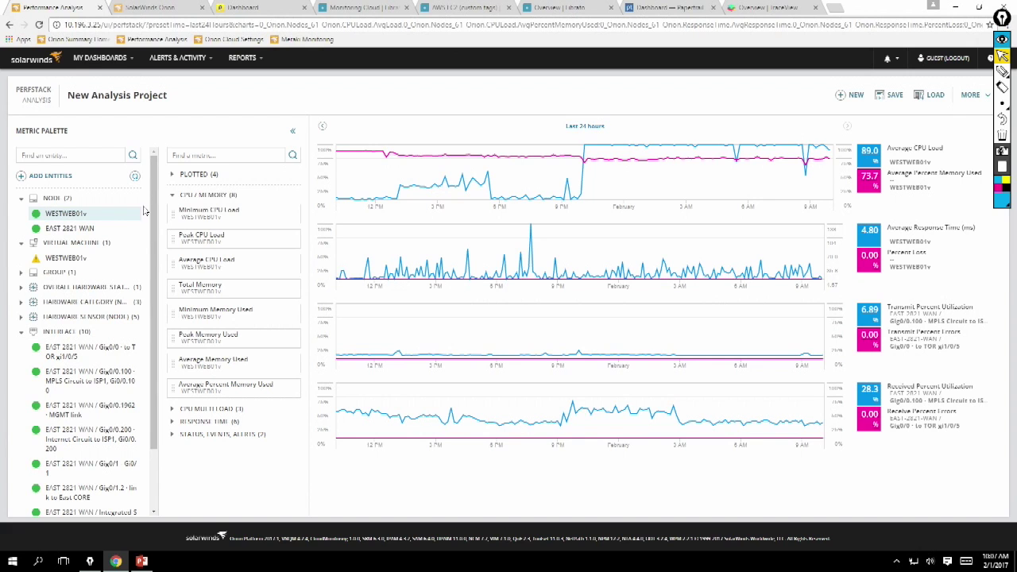
- Expand the WESTWEB01v node's Status, Events, Alerts metrics and chart its Status above the CPU and memory chart
click(174, 435)
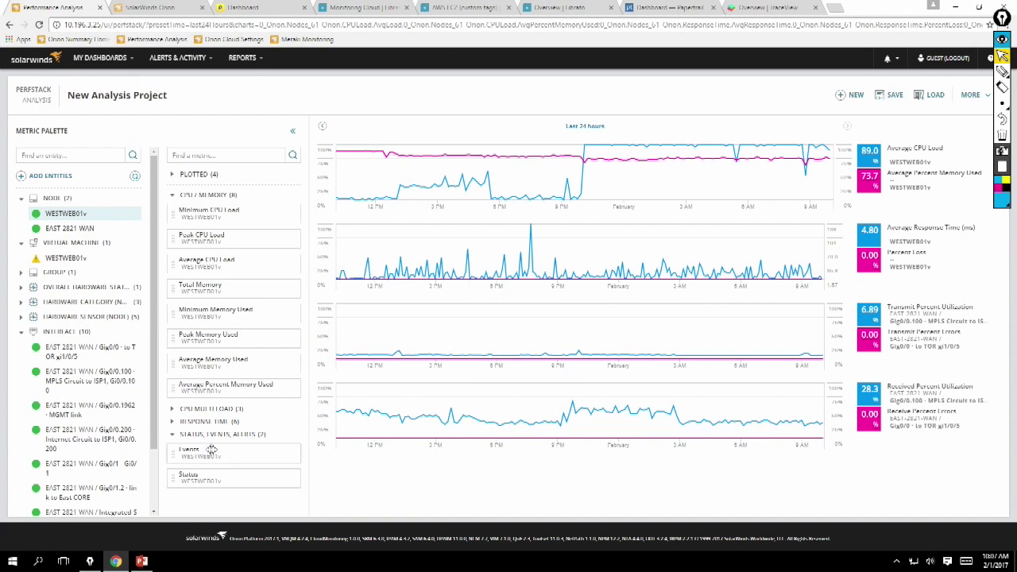
drag(194, 476, 511, 156)
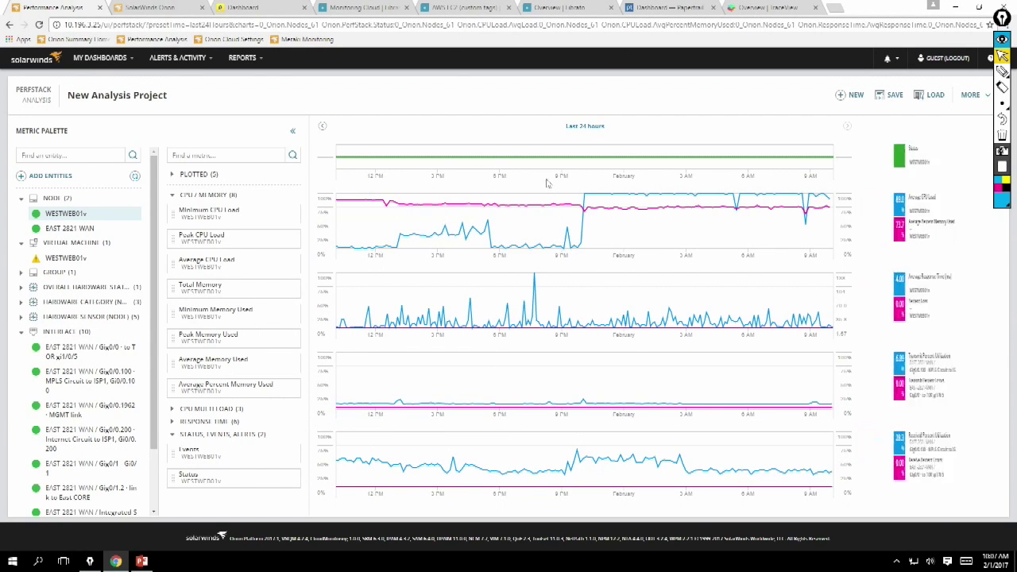
mouse_move(584, 213)
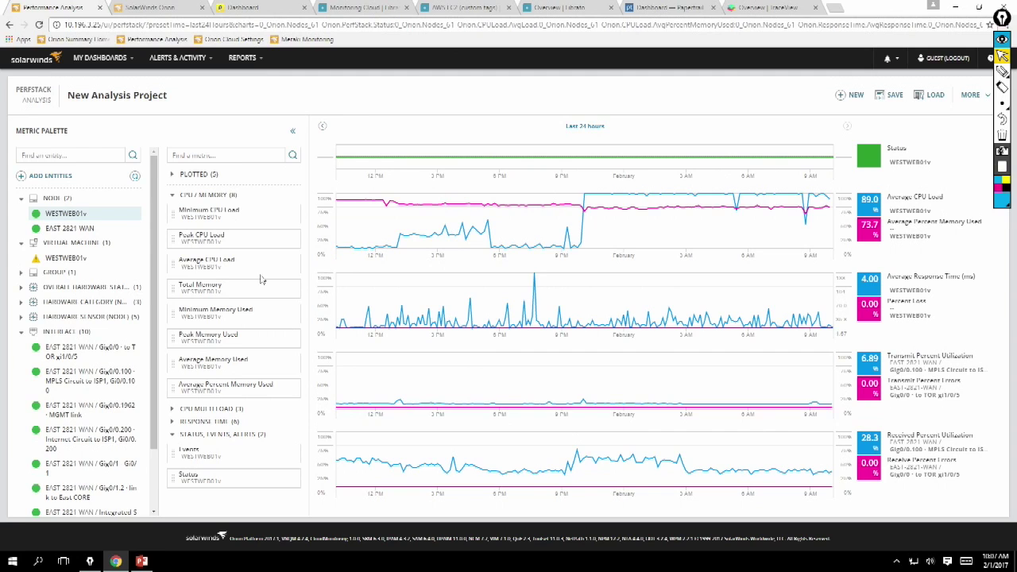
- Copy the full web address of the current analysis project
click(276, 25)
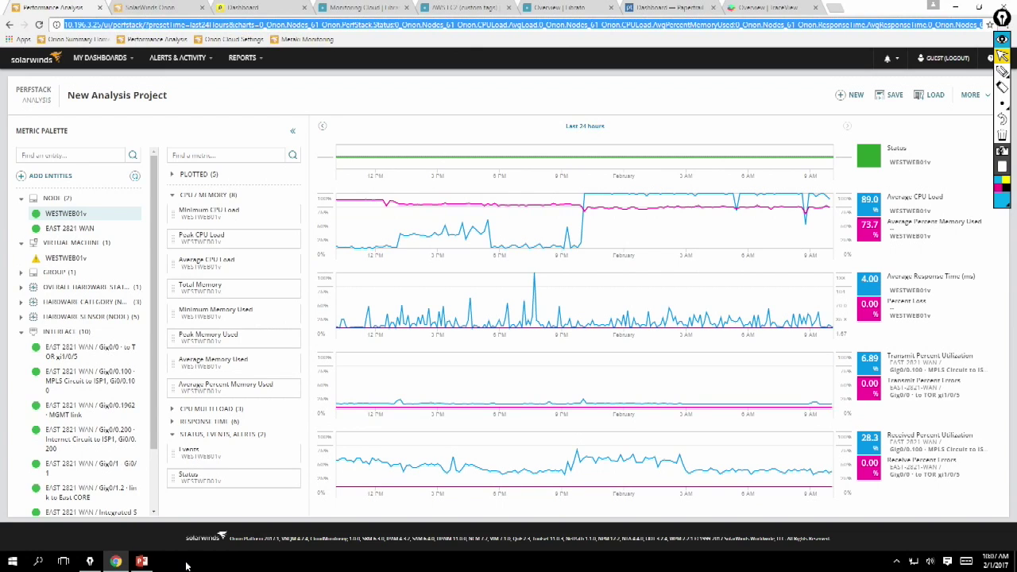
mouse_move(142, 563)
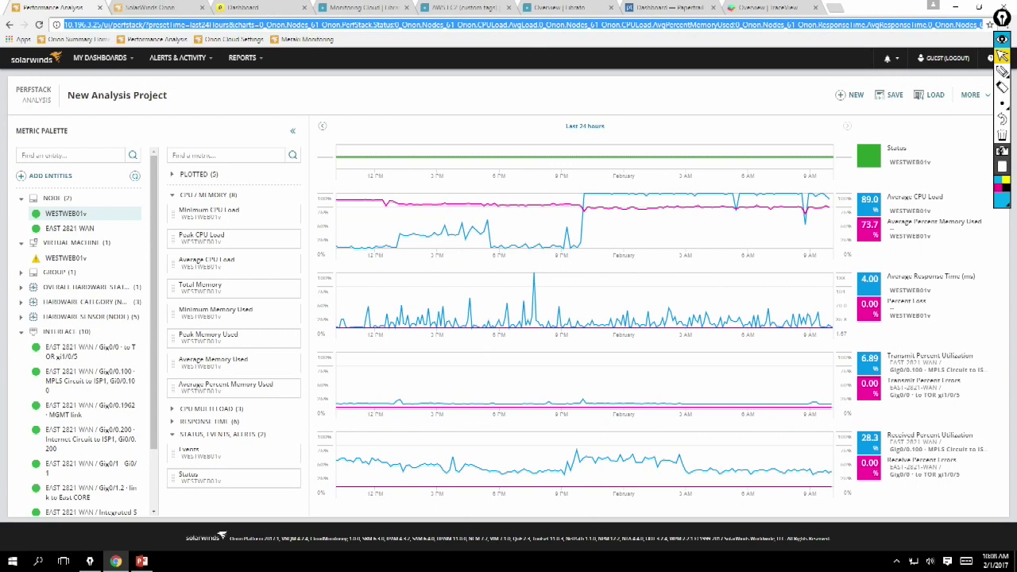
click(12, 563)
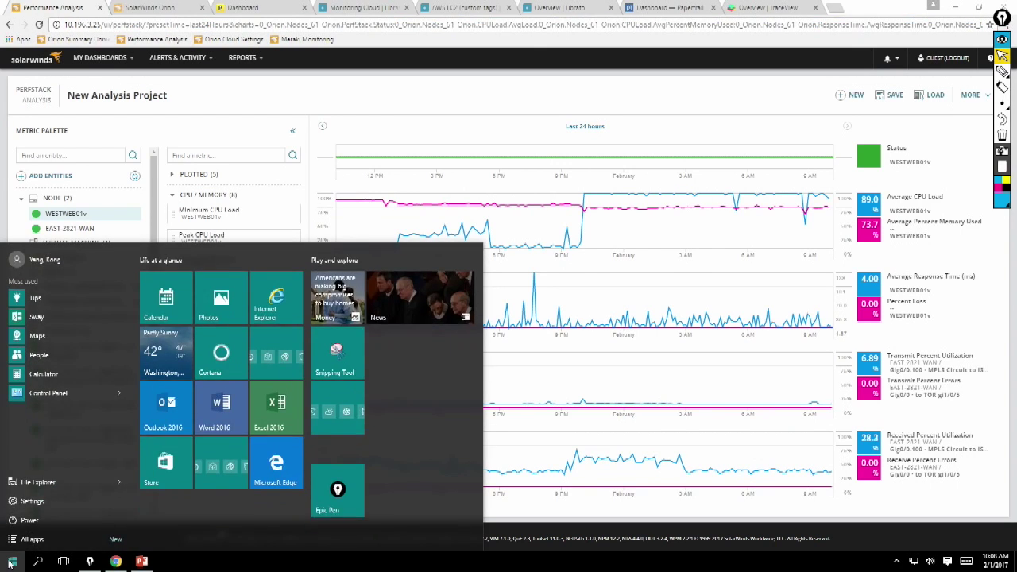
text(d)
key(BackSpace)
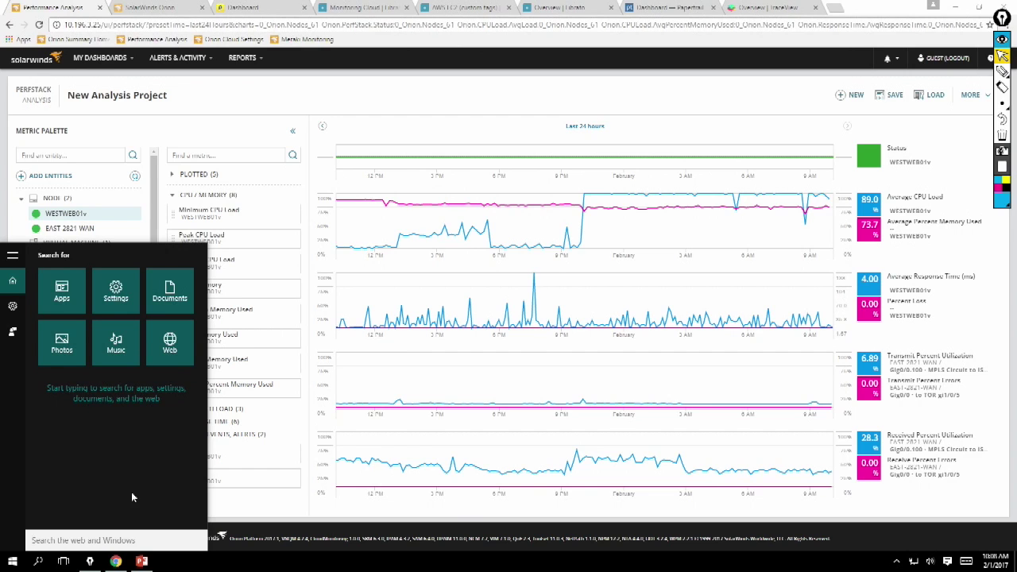
- Open the copied analysis address in a new browser tab
click(835, 8)
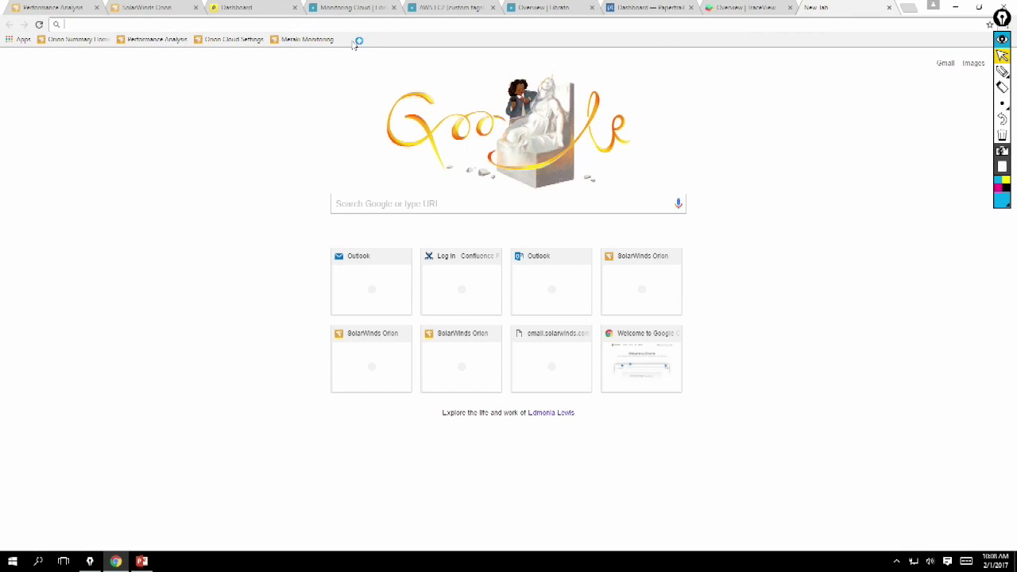
key(ctrl+v)
key(Return)
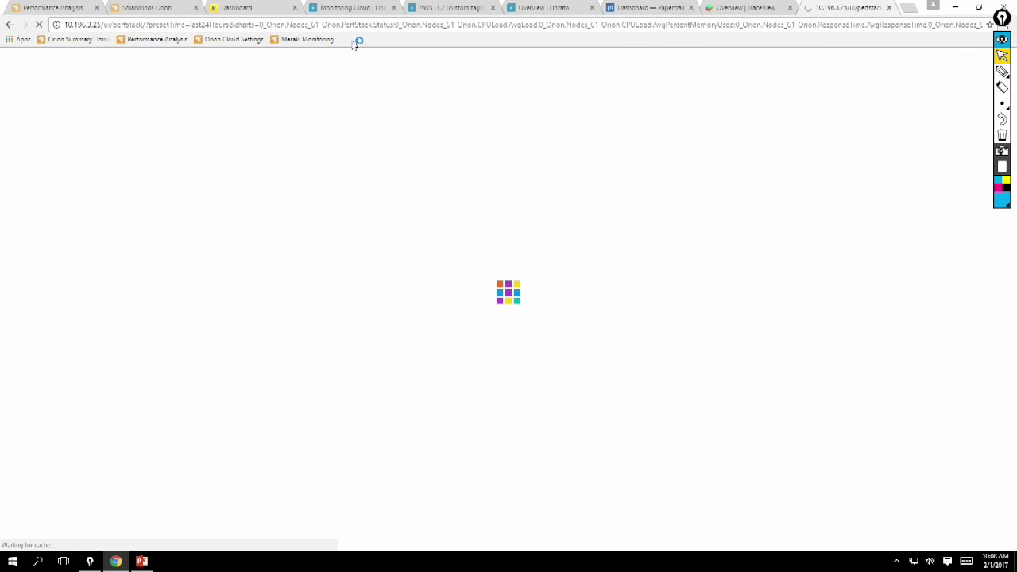